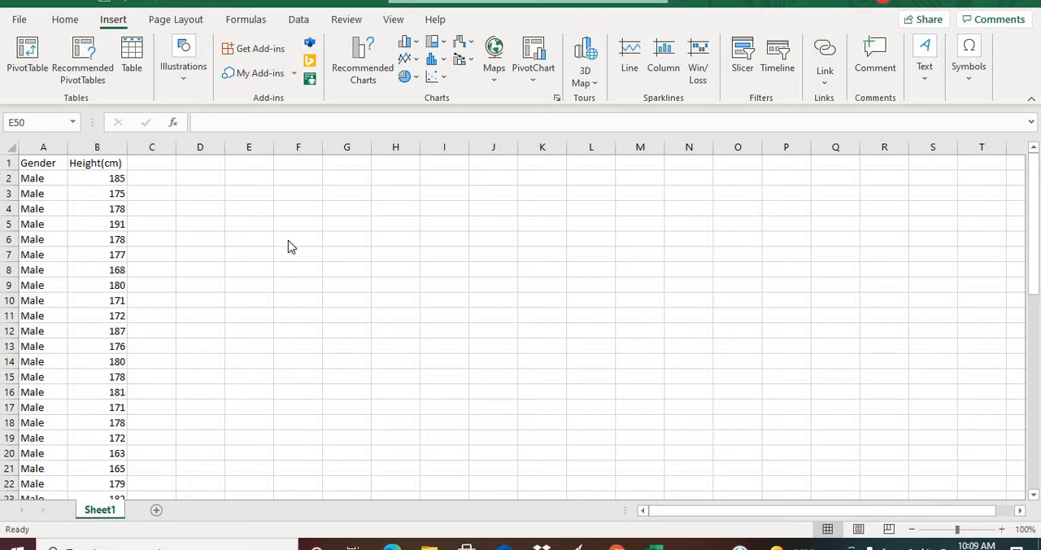
# Create a PivotTable from the gender and height data in Sheet1!$A$1:$B$52, placed on the existing worksheet at cell E3.
pyautogui.click(67, 21)
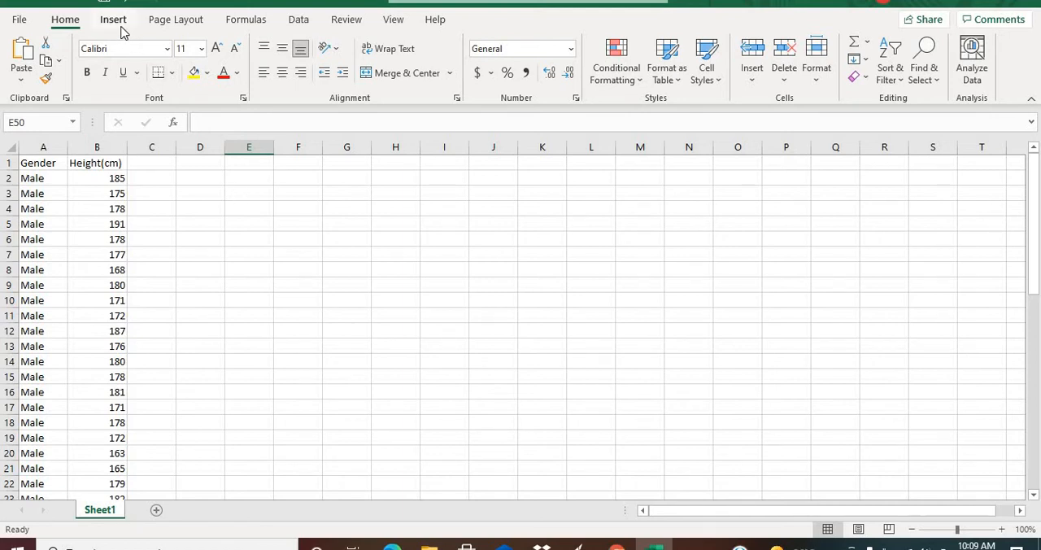
pyautogui.click(30, 179)
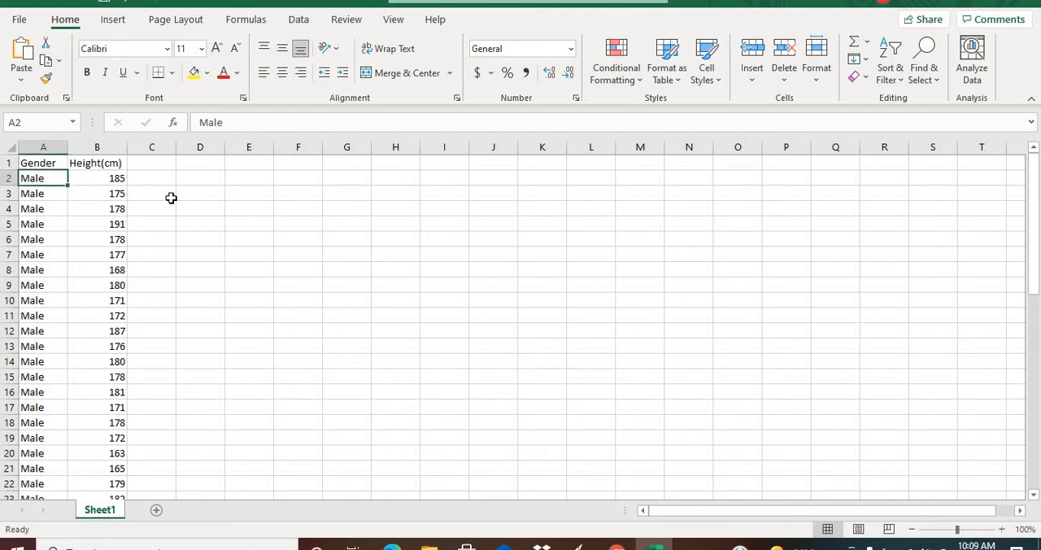
pyautogui.click(114, 21)
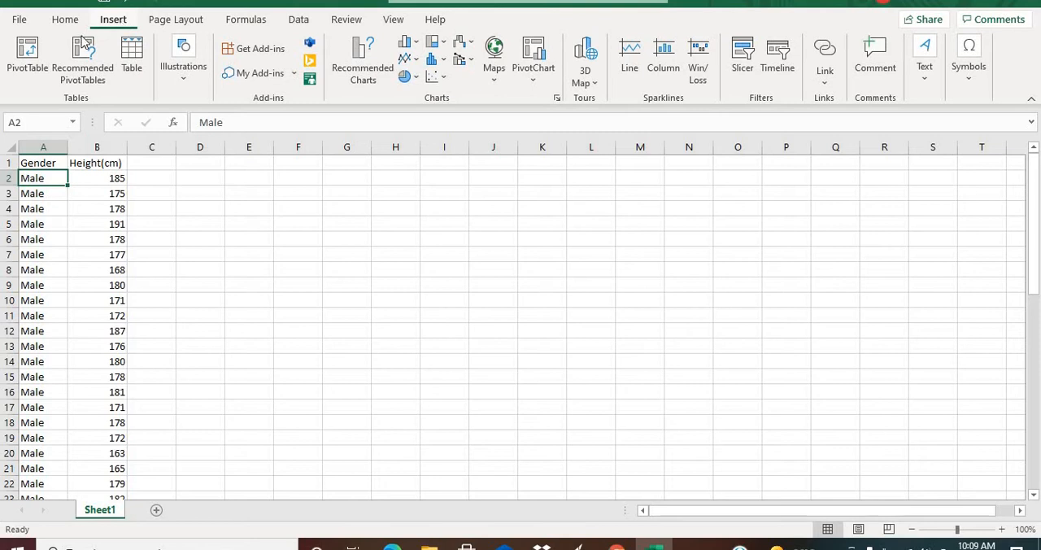
pyautogui.click(29, 57)
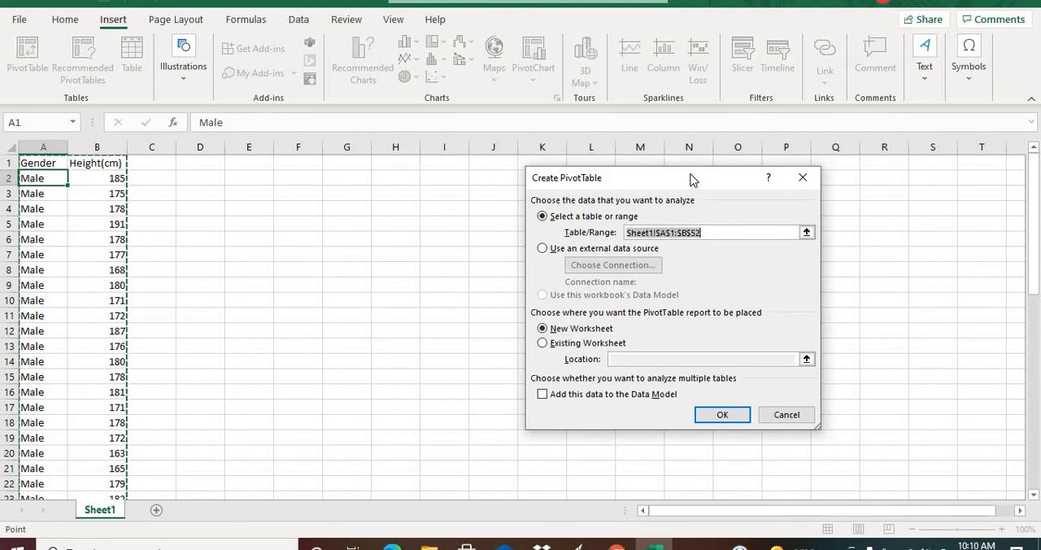
pyautogui.moveTo(692, 179); pyautogui.dragTo(640, 171)
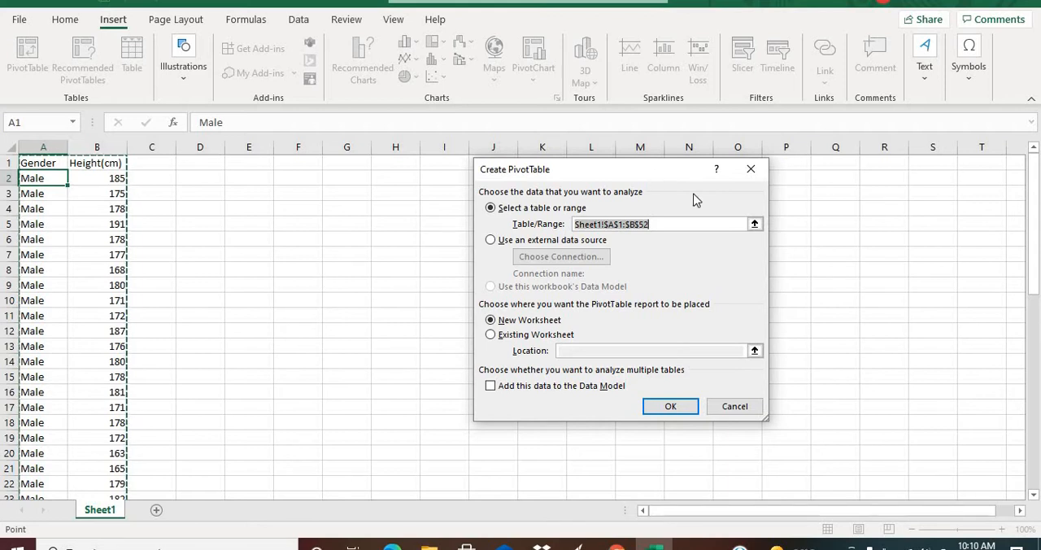
pyautogui.moveTo(655, 177); pyautogui.dragTo(719, 199)
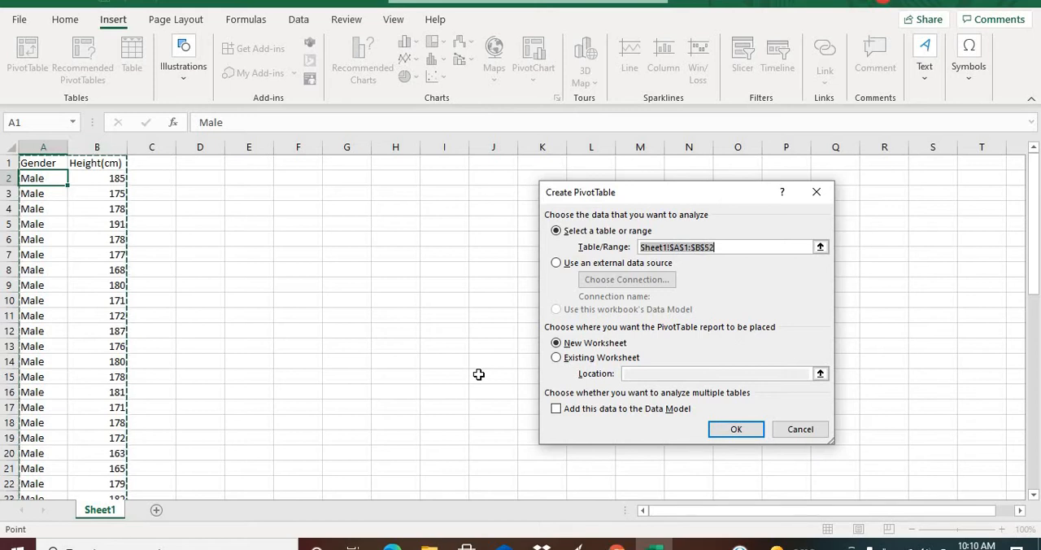
pyautogui.click(557, 358)
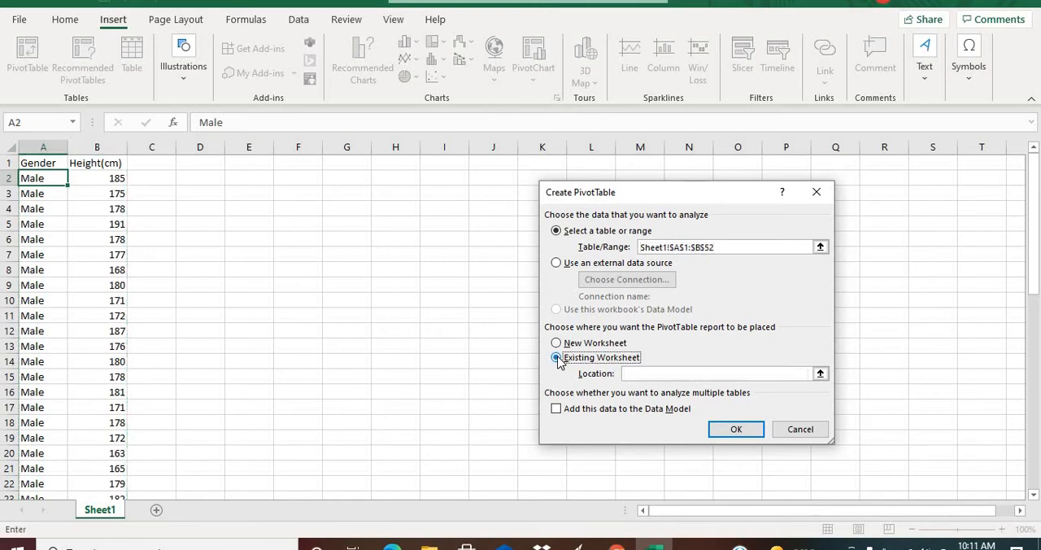
pyautogui.click(258, 195)
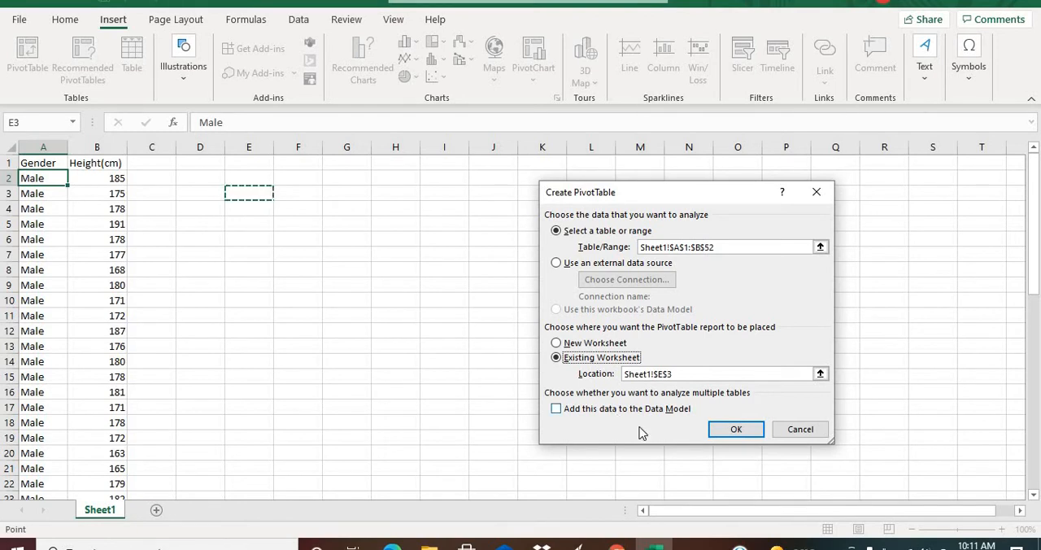
pyautogui.click(734, 431)
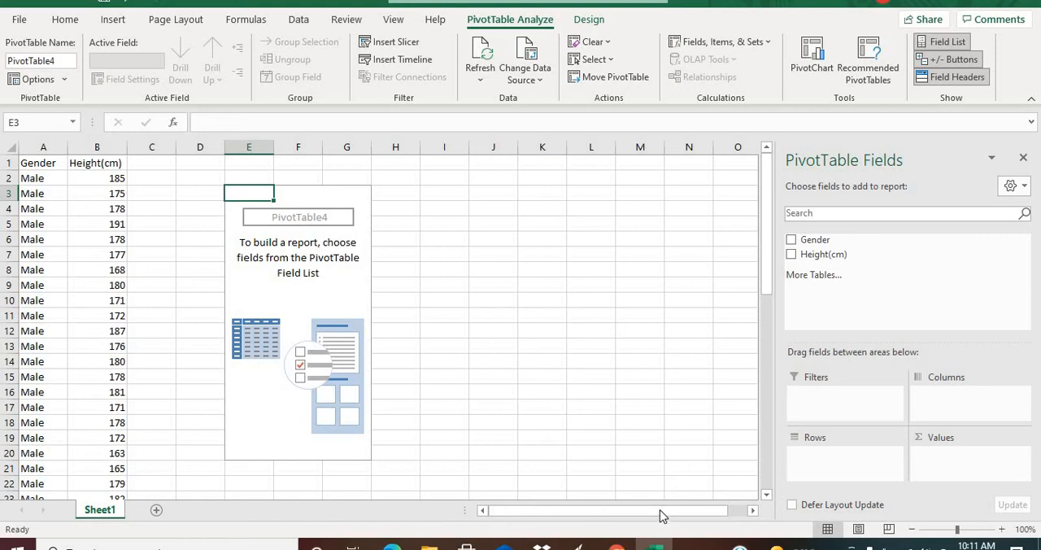
# Add the Height(cm) field to both the Rows and the Values of the PivotTable.
pyautogui.moveTo(660, 510); pyautogui.dragTo(691, 515)
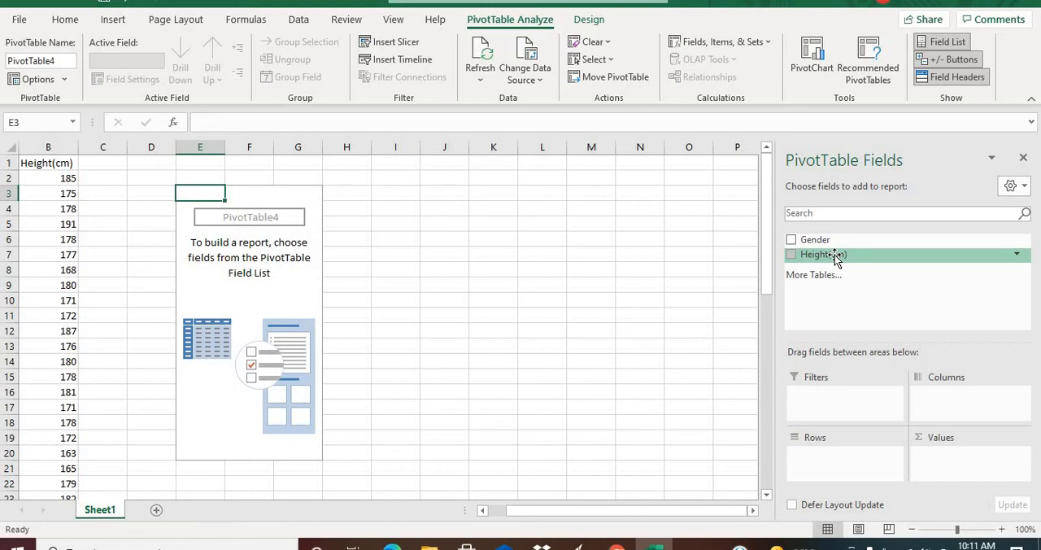
pyautogui.moveTo(835, 257); pyautogui.dragTo(833, 472)
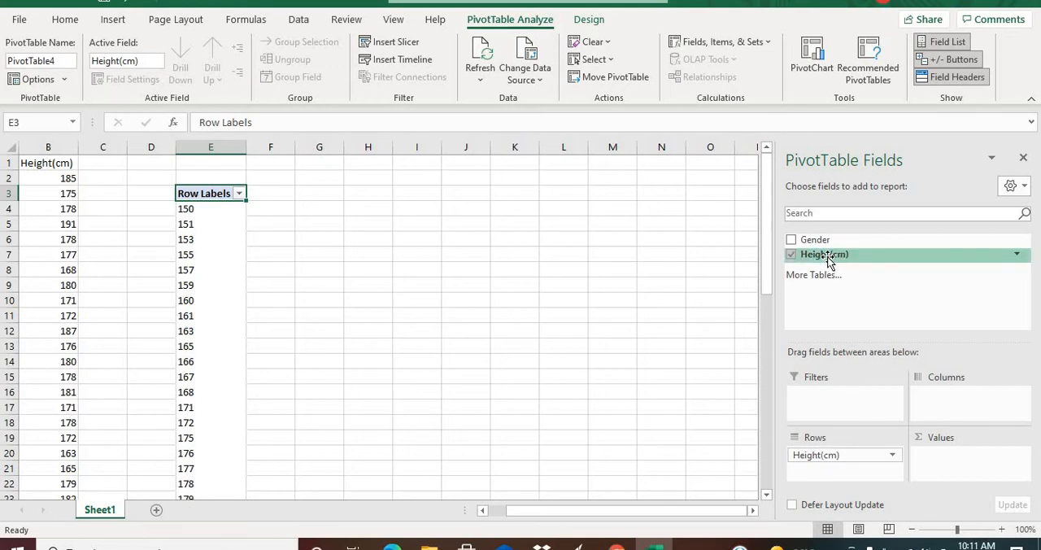
pyautogui.moveTo(827, 257); pyautogui.dragTo(952, 475)
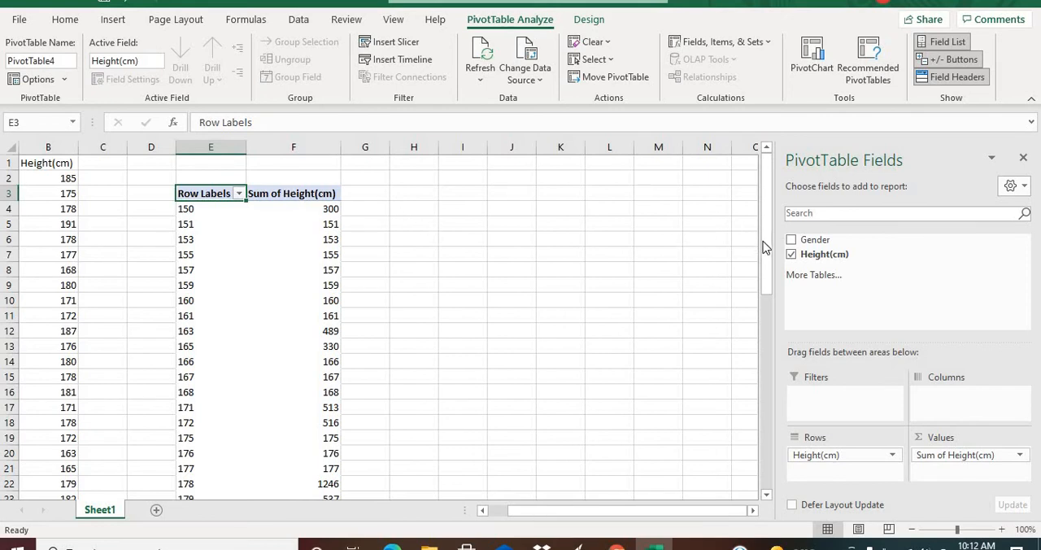
# Summarize the Height(cm) value field by Count.
pyautogui.click(1021, 457)
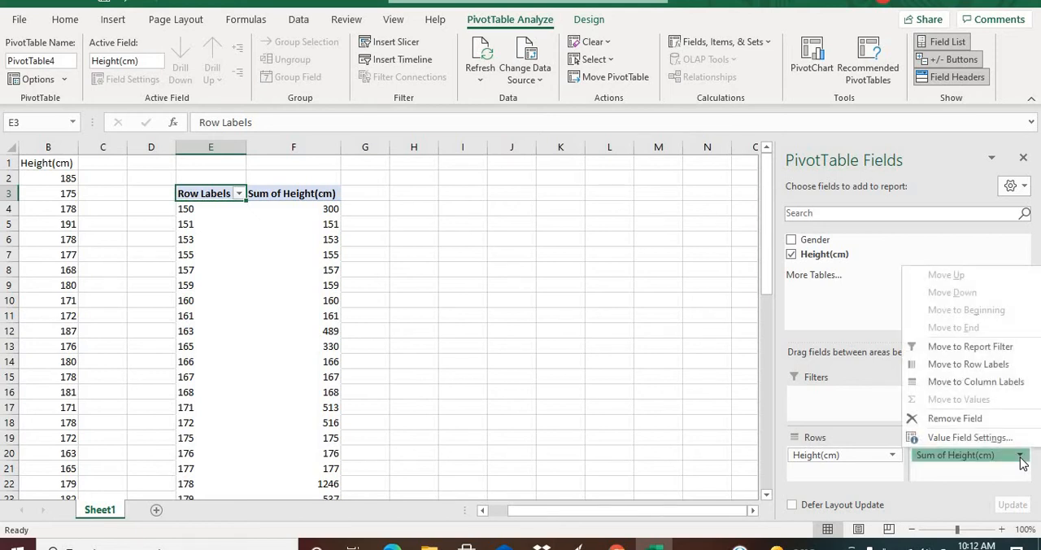
pyautogui.click(969, 437)
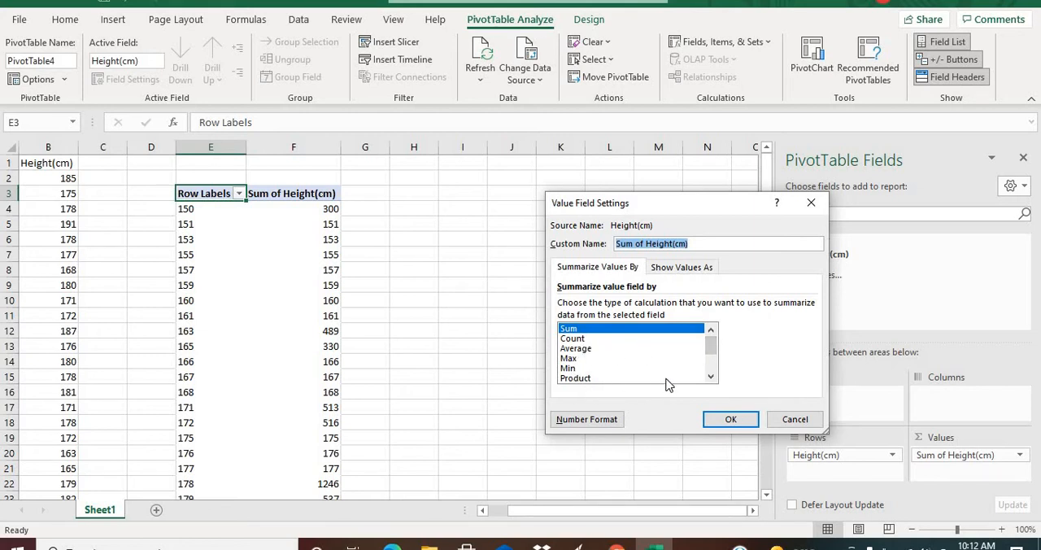
pyautogui.click(574, 339)
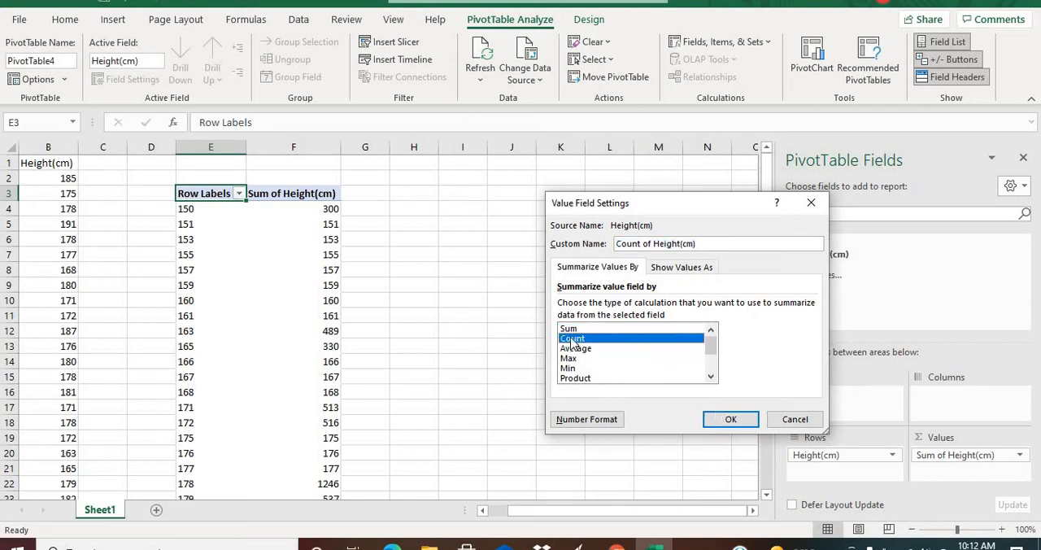
pyautogui.click(739, 422)
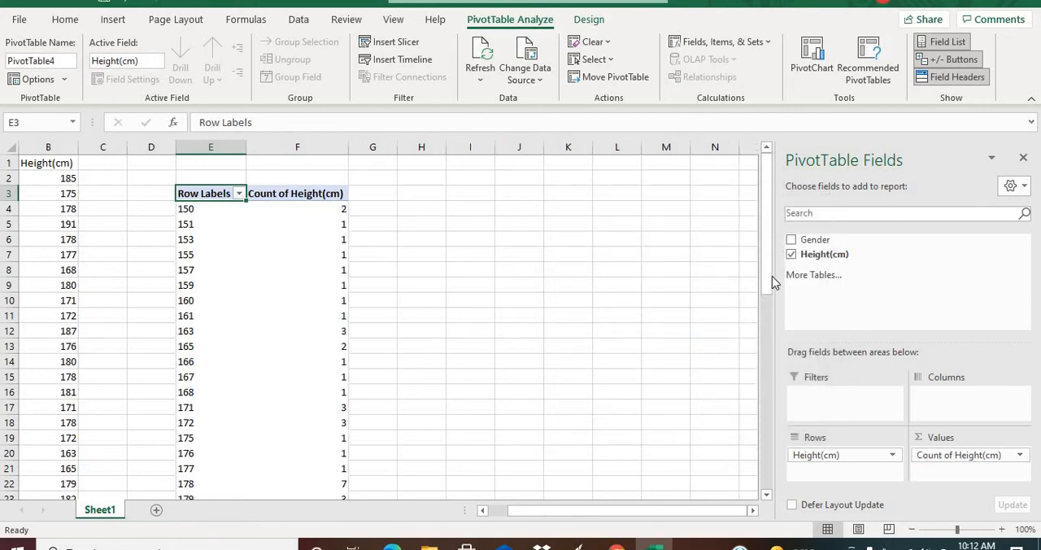
# Add the Gender field to the Columns of the PivotTable.
pyautogui.moveTo(771, 275); pyautogui.dragTo(751, 271)
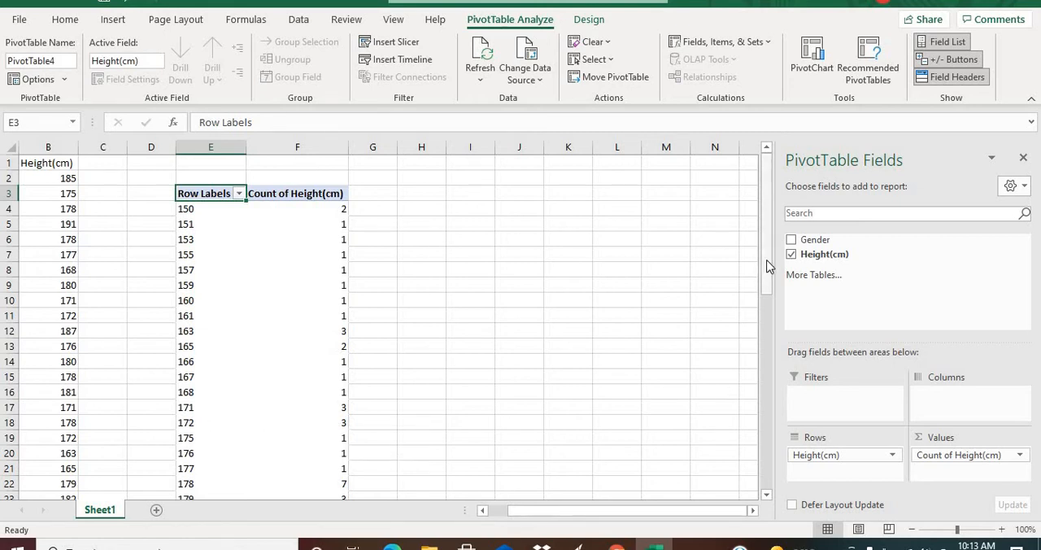
pyautogui.moveTo(769, 267); pyautogui.dragTo(740, 247)
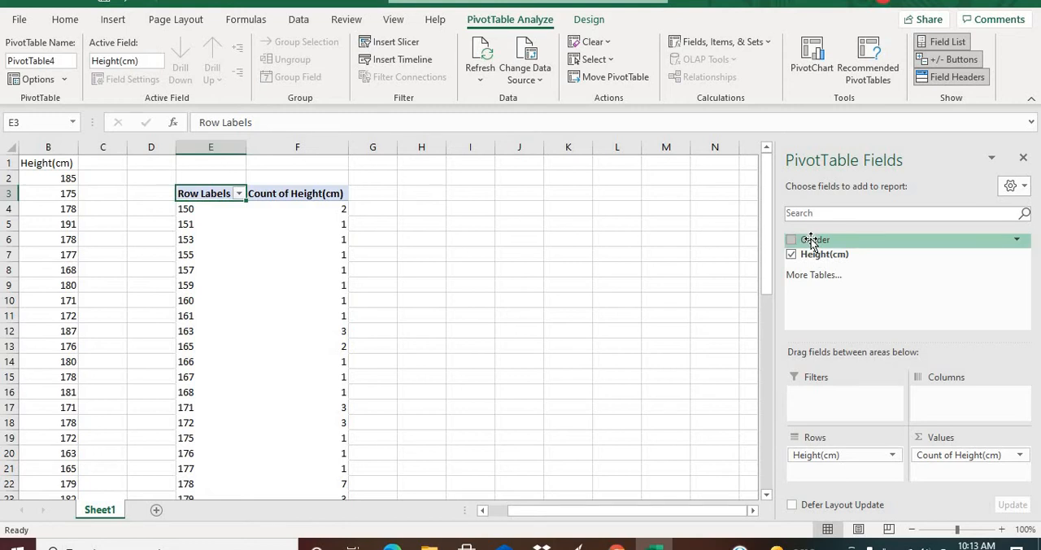
pyautogui.moveTo(811, 243); pyautogui.dragTo(944, 410)
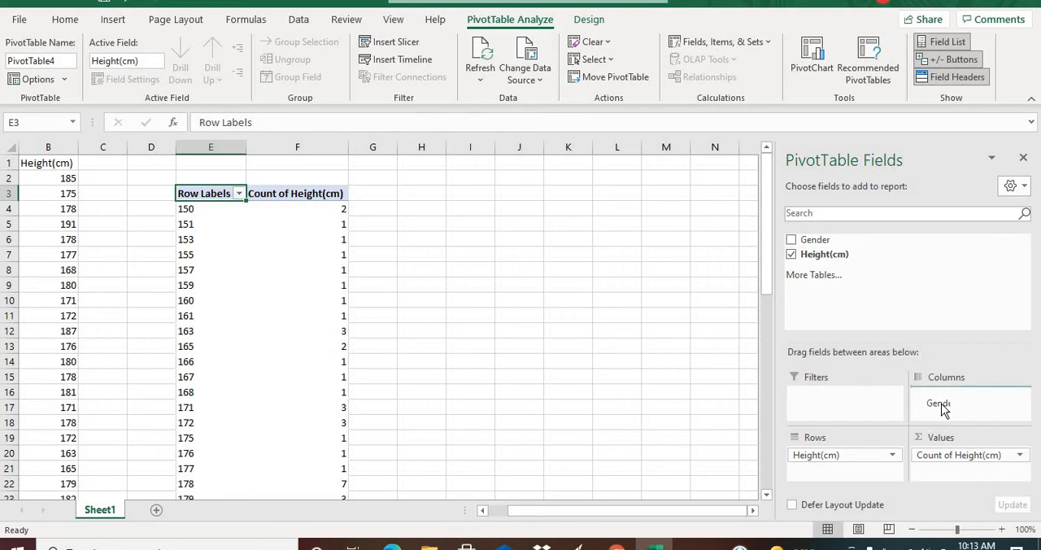
pyautogui.moveTo(941, 403); pyautogui.dragTo(942, 403)
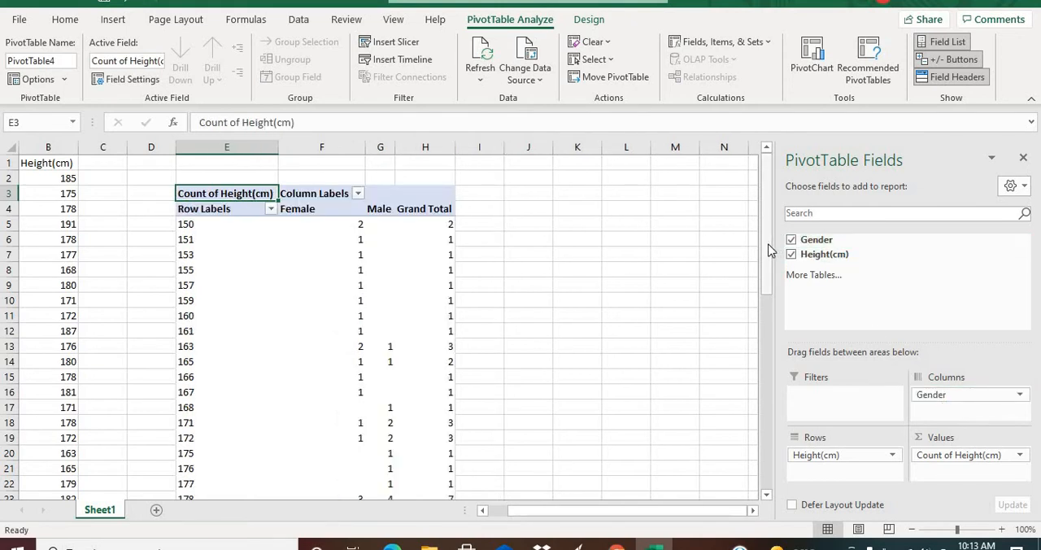
# Group the height row labels starting at 148 and ending at 200, in intervals of 5.
pyautogui.moveTo(766, 259); pyautogui.dragTo(747, 226)
pyautogui.moveTo(769, 248); pyautogui.dragTo(669, 225)
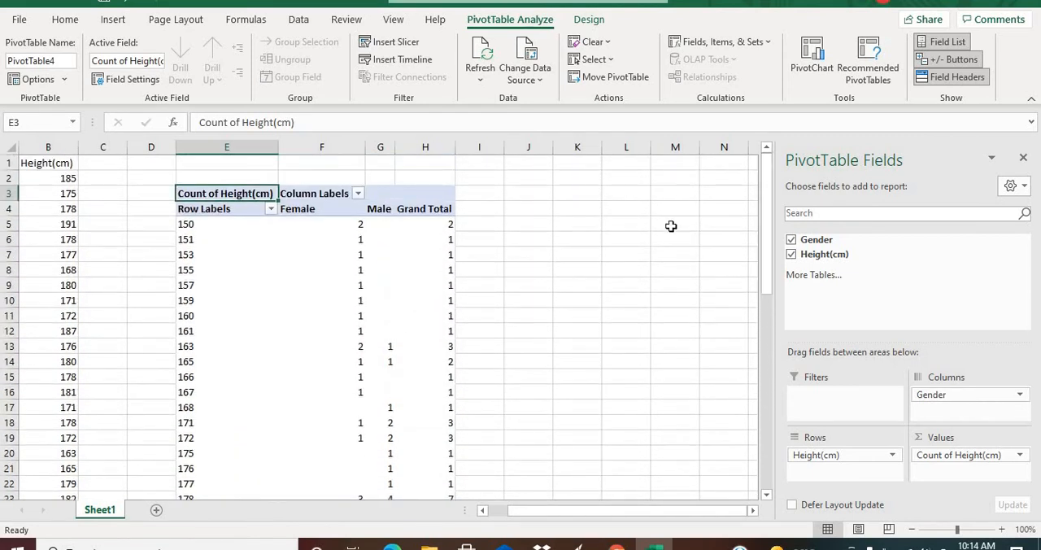
pyautogui.click(184, 225)
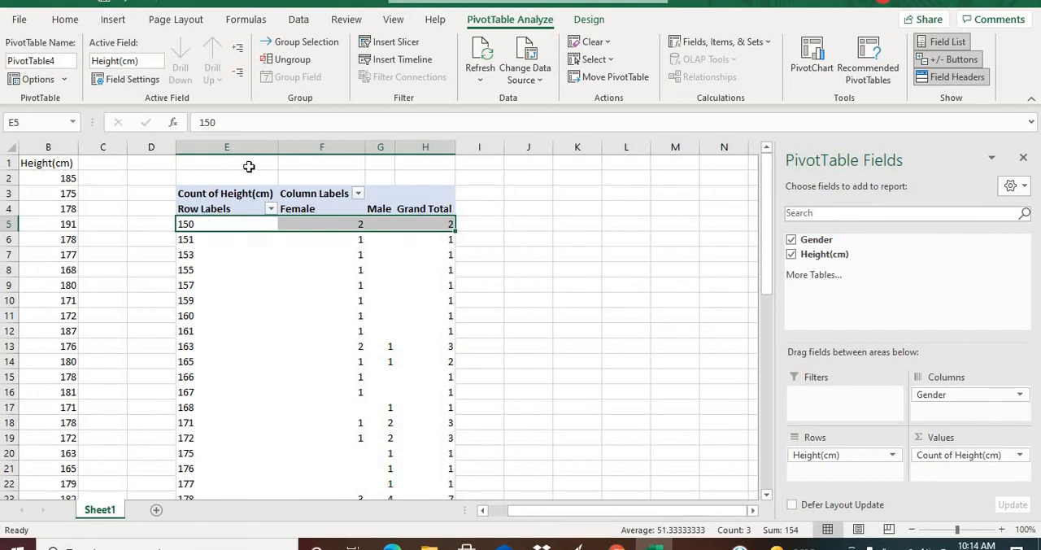
pyautogui.click(318, 46)
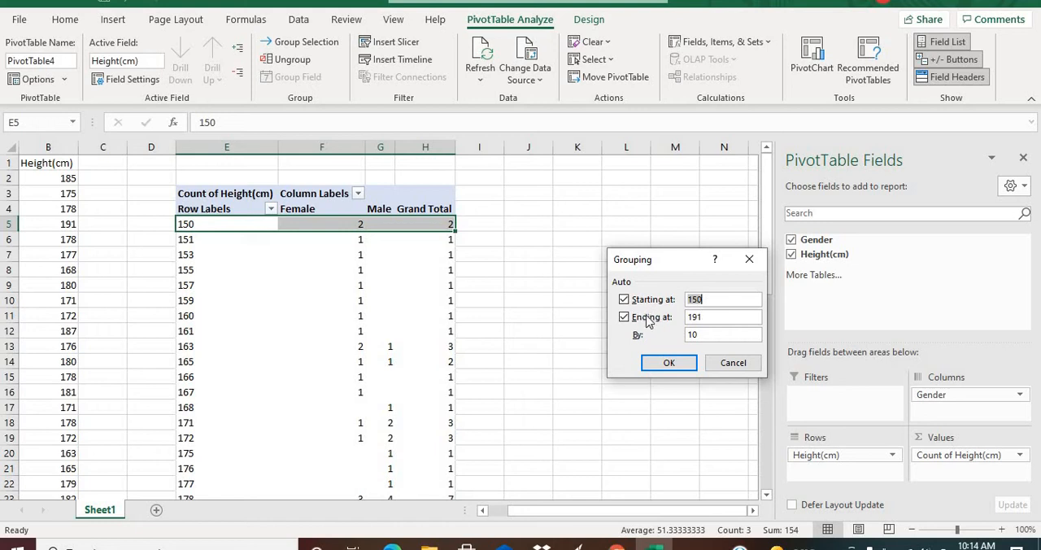
pyautogui.click(707, 318)
pyautogui.press('BackSpace')
pyautogui.press('BackSpace')
pyautogui.press('BackSpace')
pyautogui.press('BackSpace')
pyautogui.write('5')
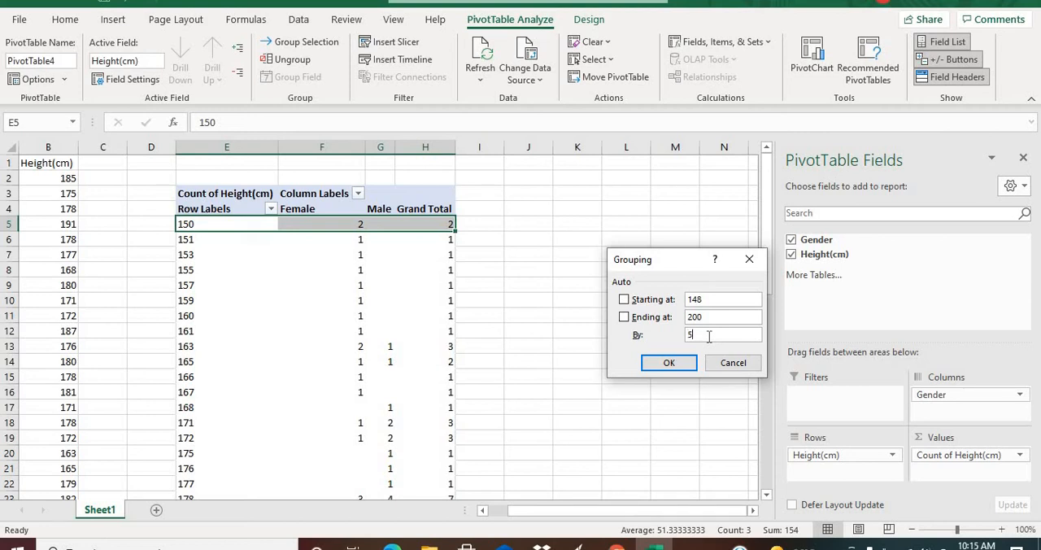
pyautogui.click(672, 365)
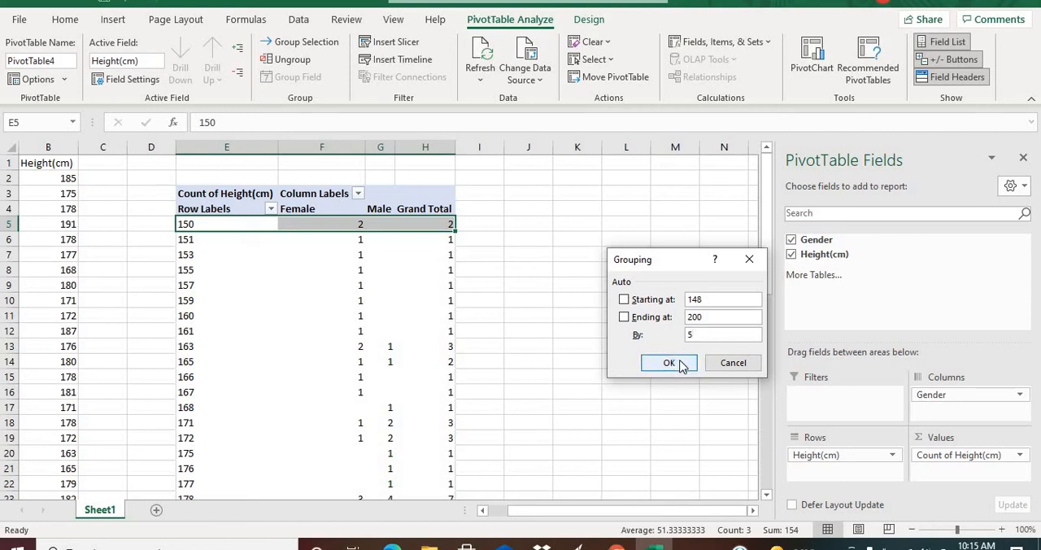
pyautogui.click(675, 363)
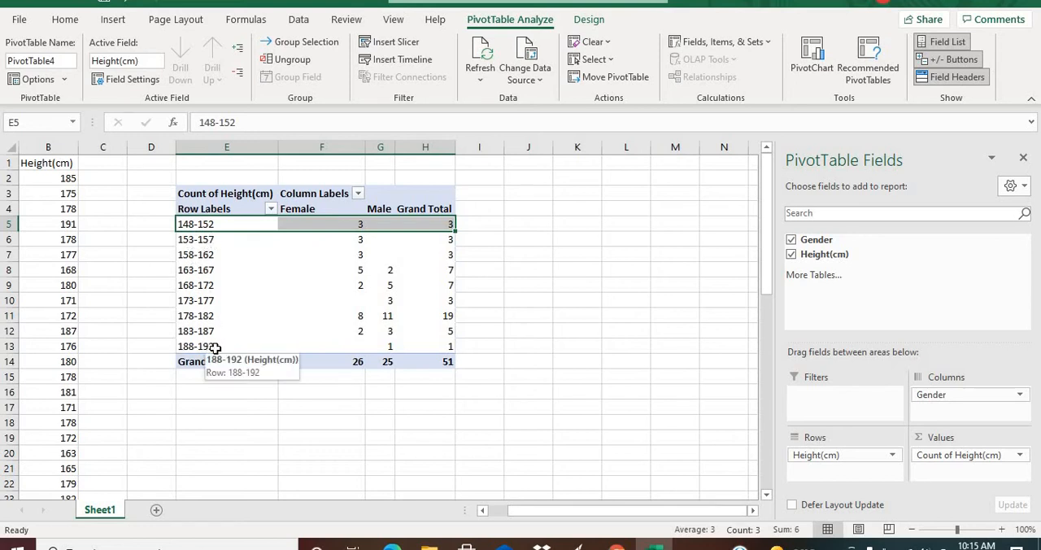
# Insert a Clustered Column PivotChart from the grouped height table and shift it slightly down and to the right on the sheet.
pyautogui.click(519, 269)
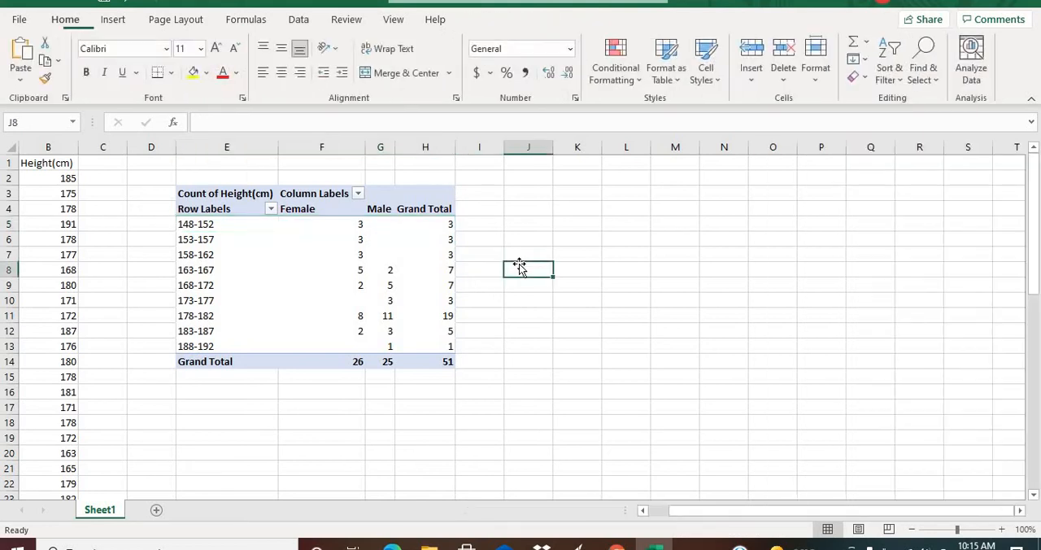
pyautogui.click(205, 227)
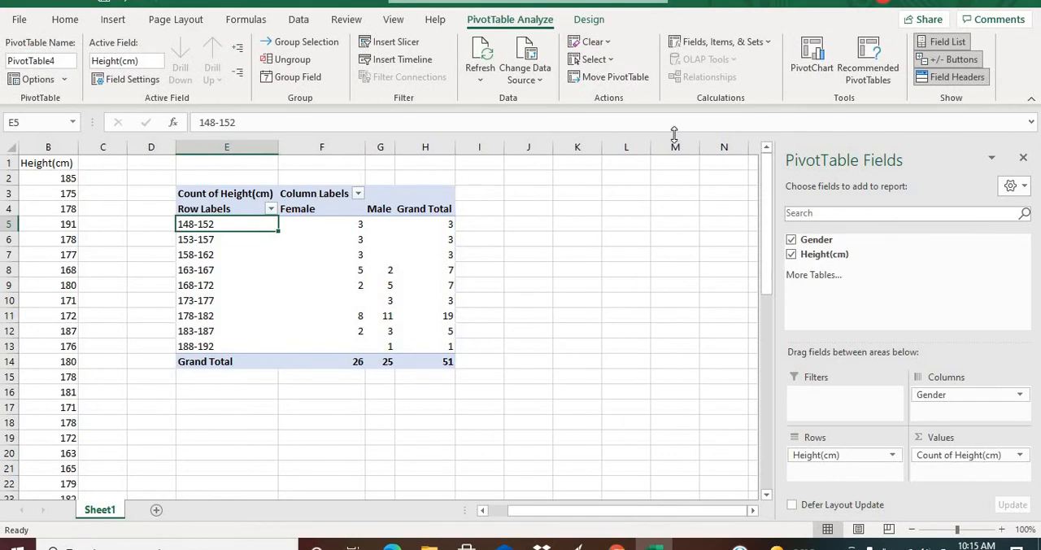
pyautogui.click(810, 69)
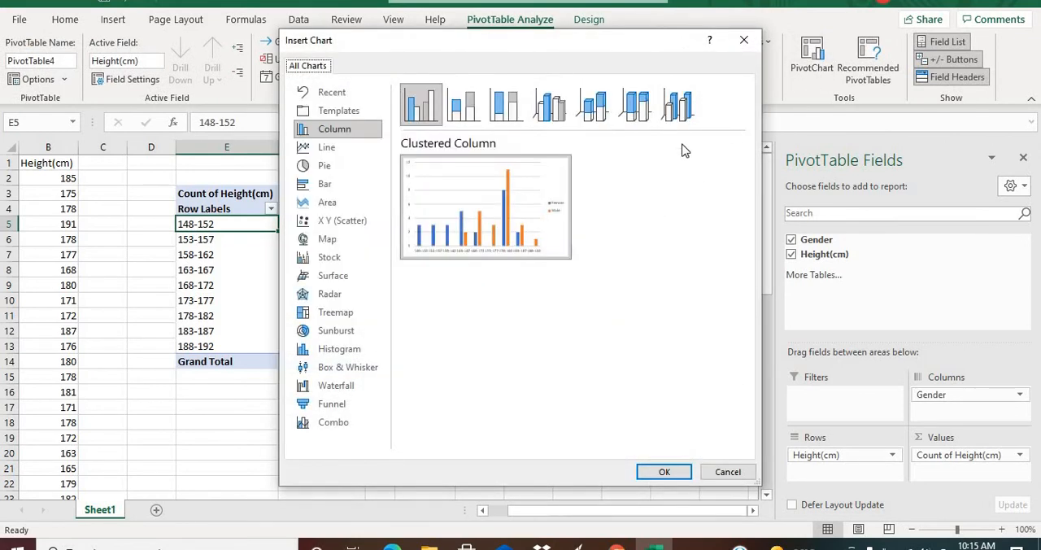
pyautogui.click(468, 110)
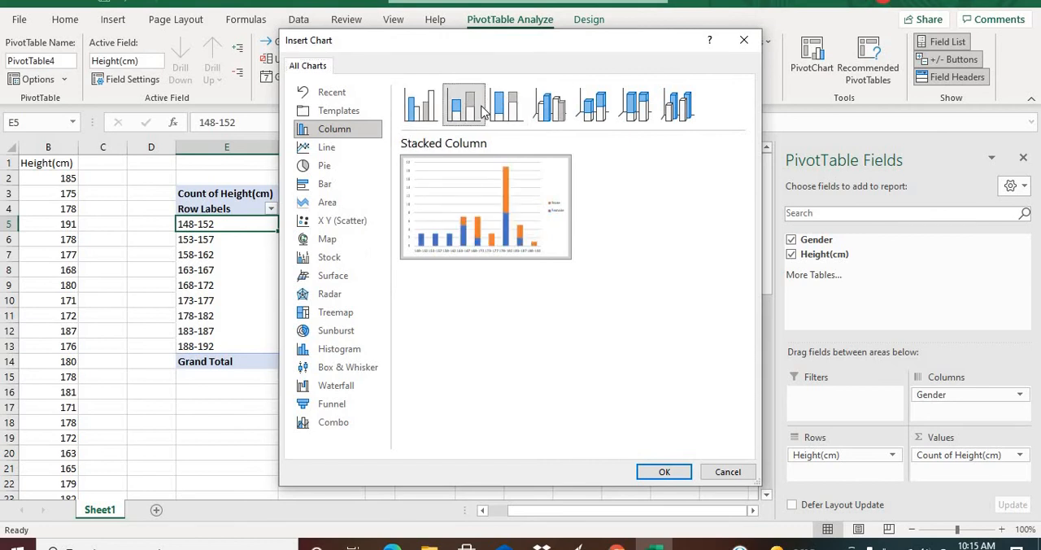
pyautogui.click(523, 111)
pyautogui.click(558, 114)
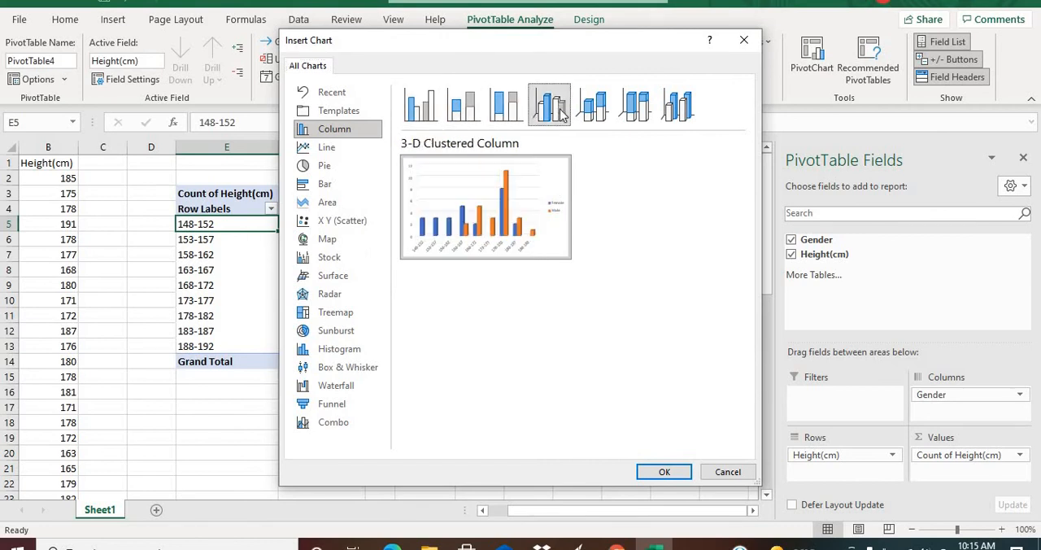
pyautogui.click(606, 116)
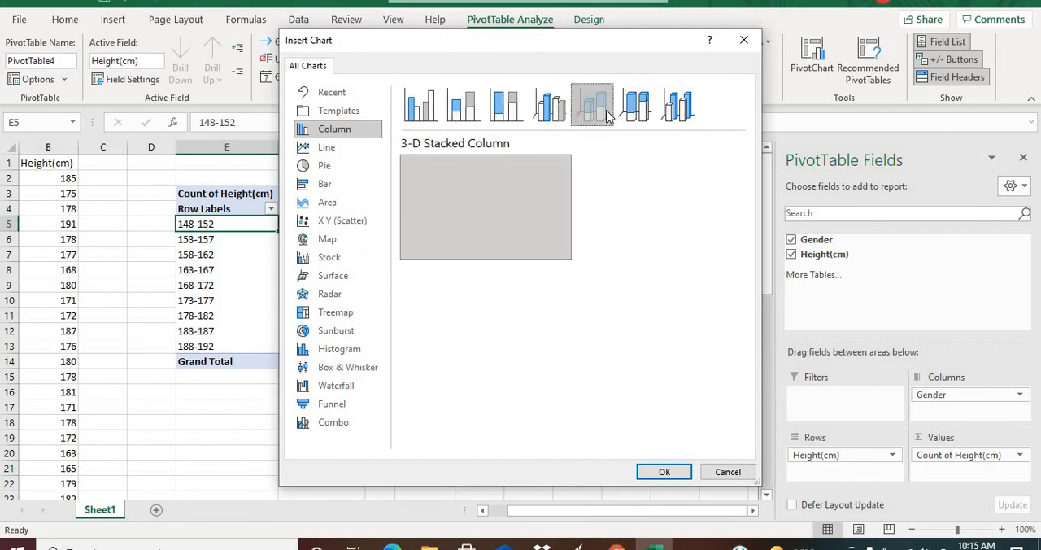
pyautogui.click(426, 113)
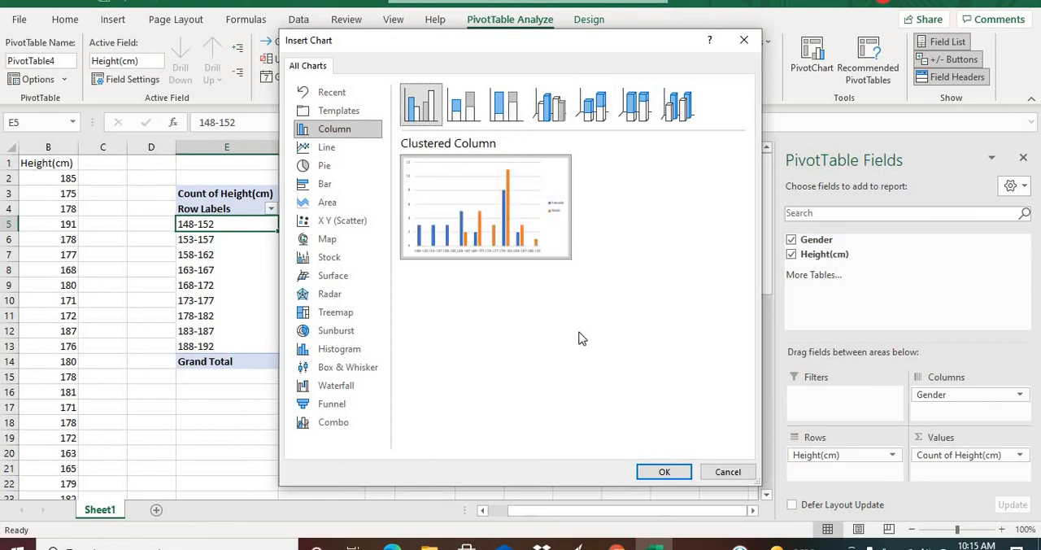
pyautogui.click(665, 472)
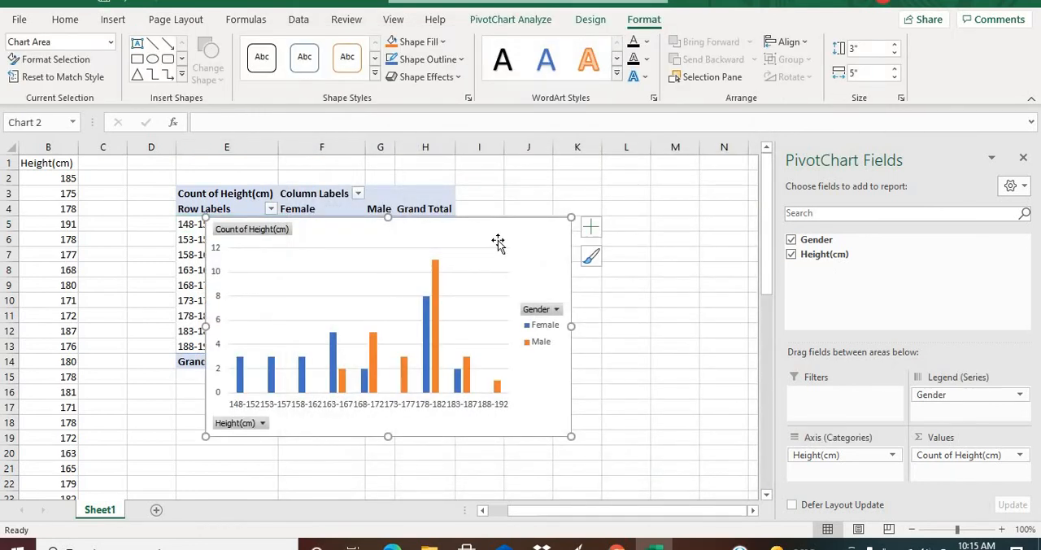
pyautogui.moveTo(497, 242); pyautogui.dragTo(548, 269)
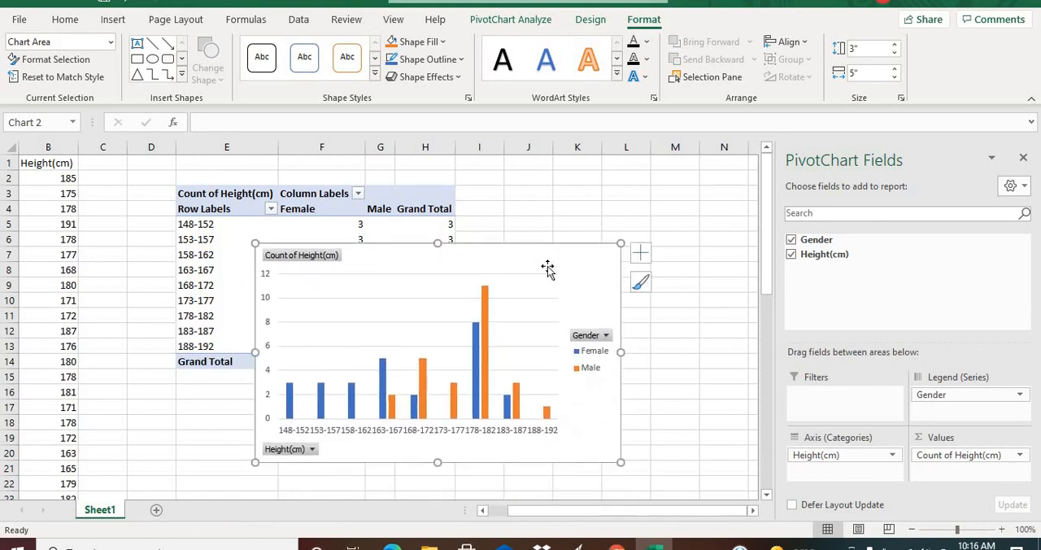
# Remove the gridlines from the height PivotChart.
pyautogui.moveTo(770, 261)
pyautogui.mouseDown()
pyautogui.moveTo(773, 304)
pyautogui.moveTo(765, 280)
pyautogui.mouseUp()
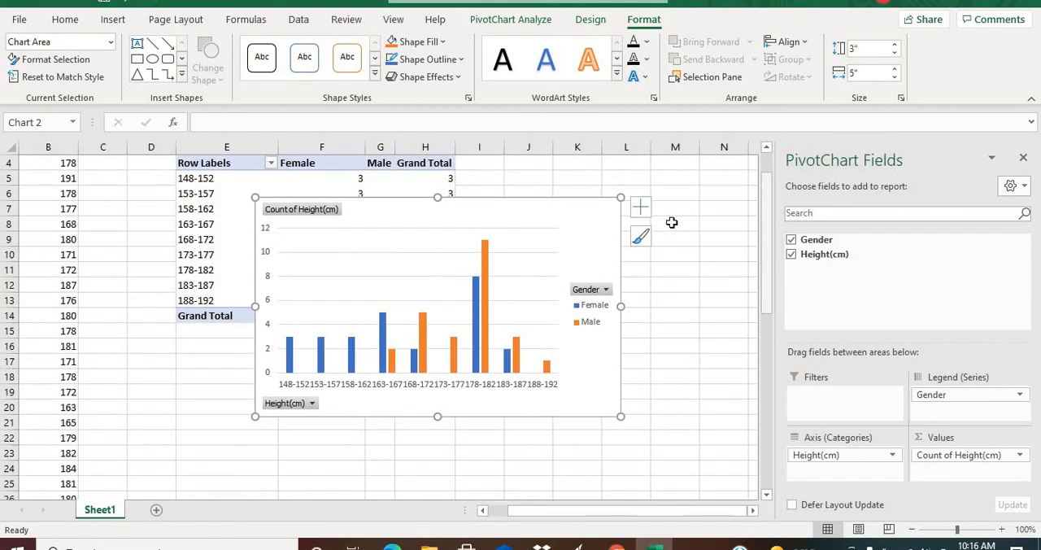
pyautogui.click(535, 235)
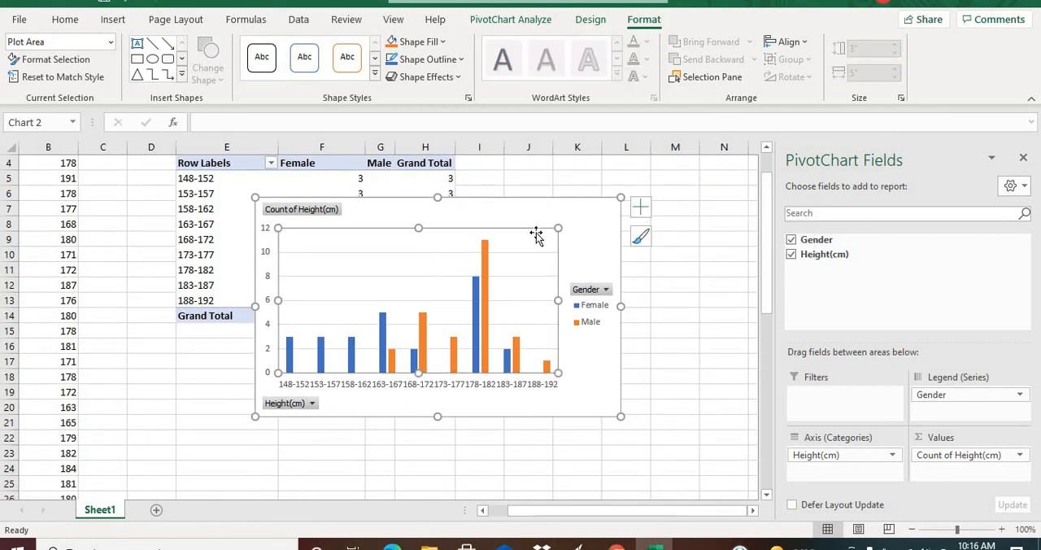
pyautogui.click(640, 210)
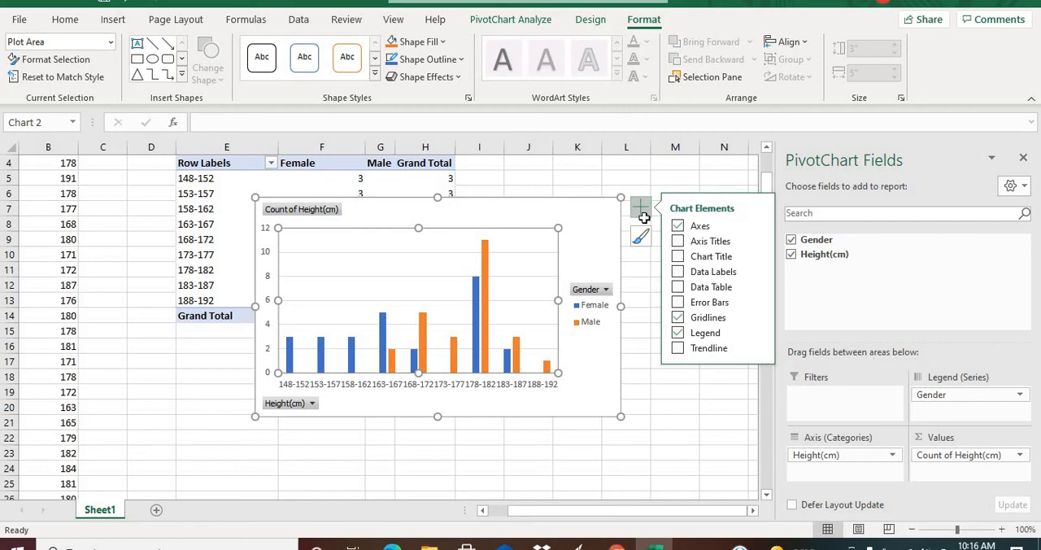
pyautogui.click(678, 319)
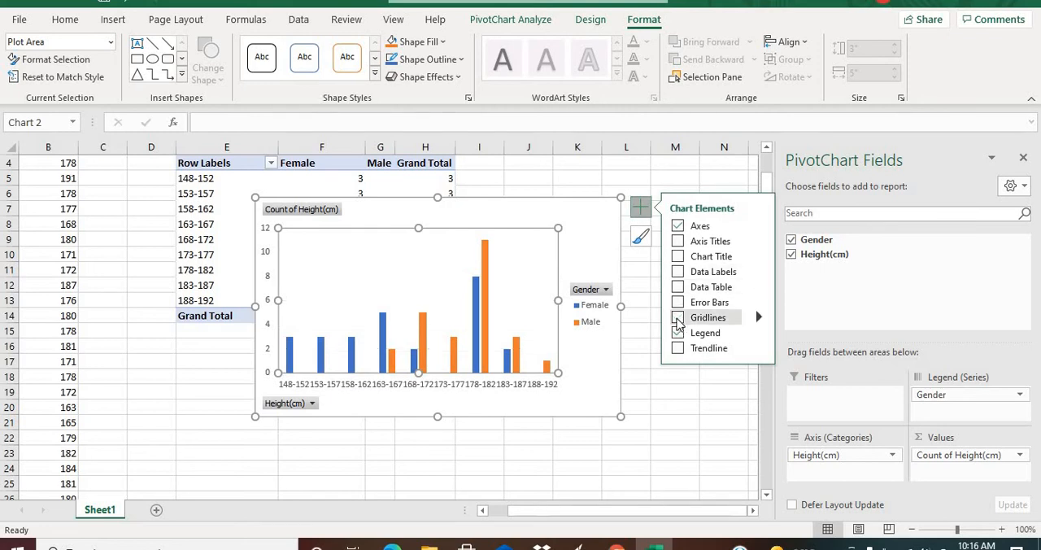
# Look through the horizontal category axis formatting options, covering fill and line, effects, and axis settings.
pyautogui.click(757, 226)
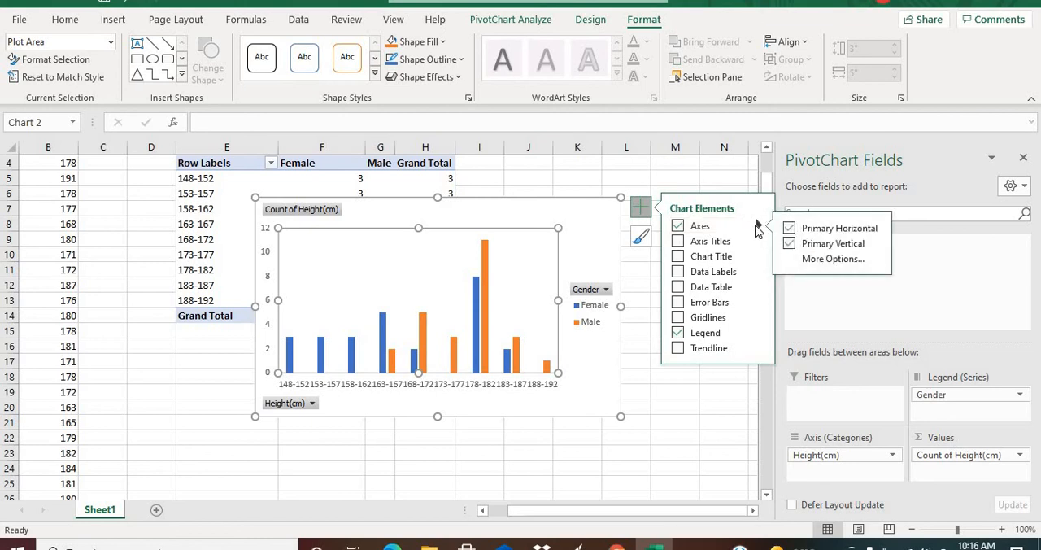
pyautogui.click(819, 260)
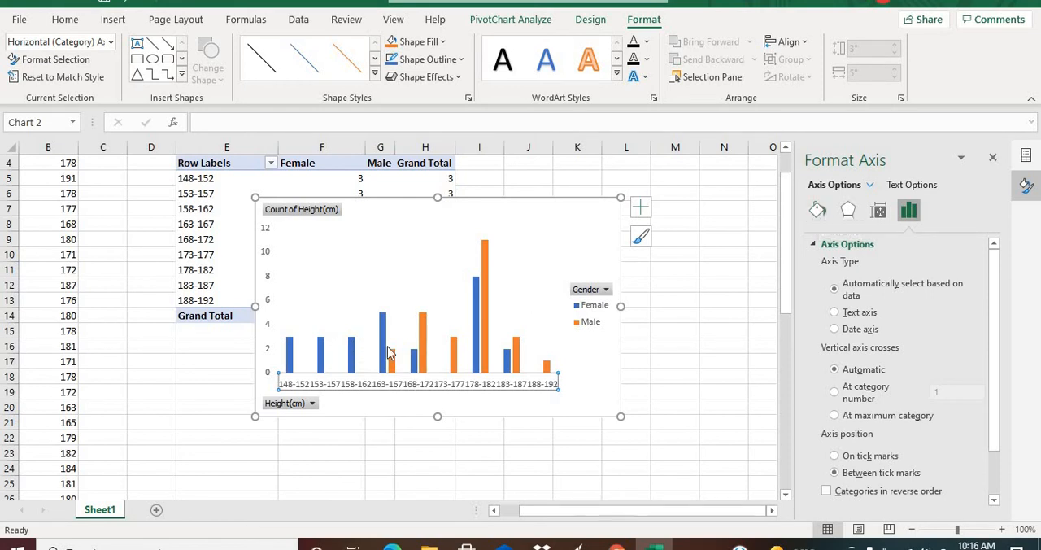
pyautogui.click(818, 211)
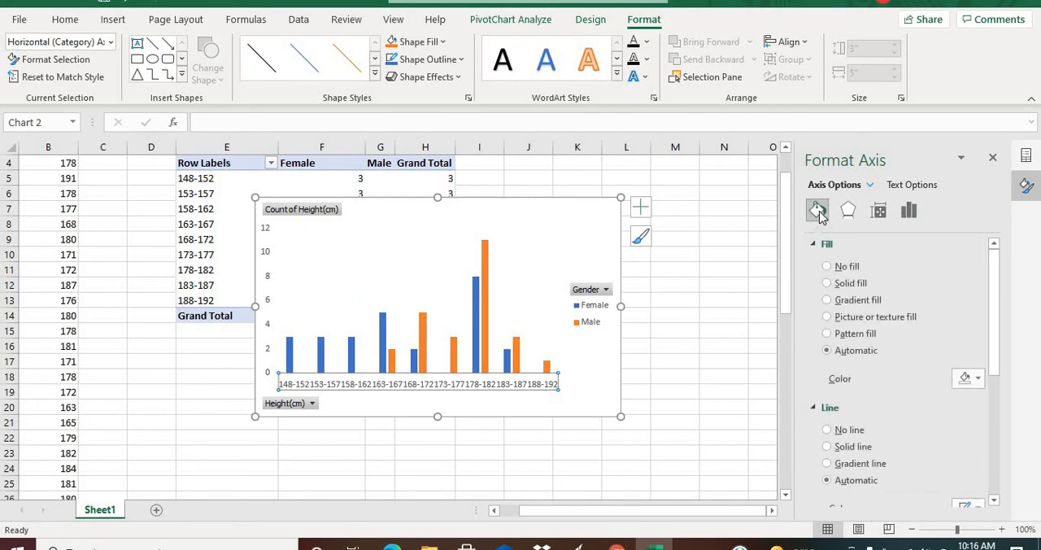
pyautogui.moveTo(997, 304); pyautogui.dragTo(981, 282)
pyautogui.click(909, 212)
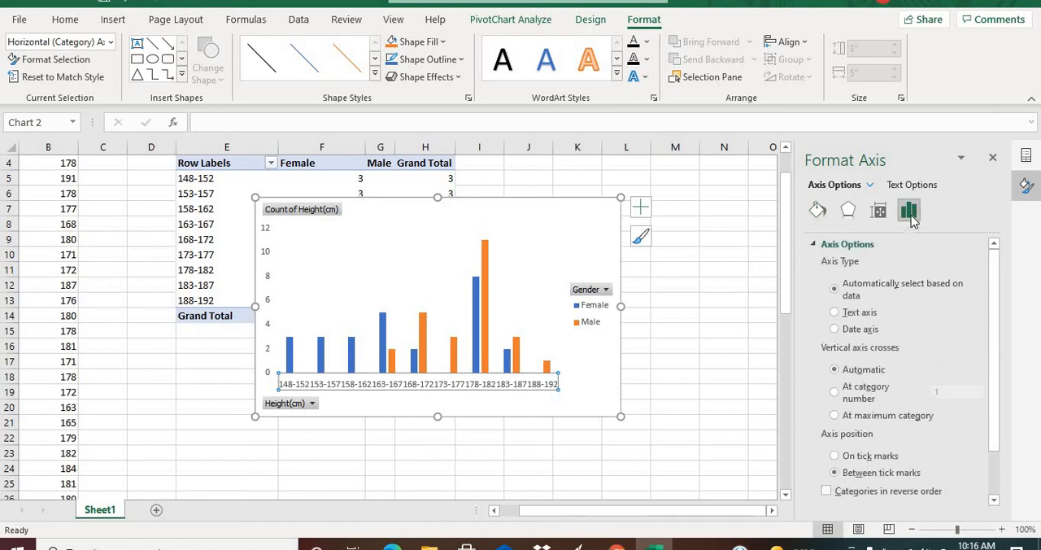
pyautogui.click(818, 210)
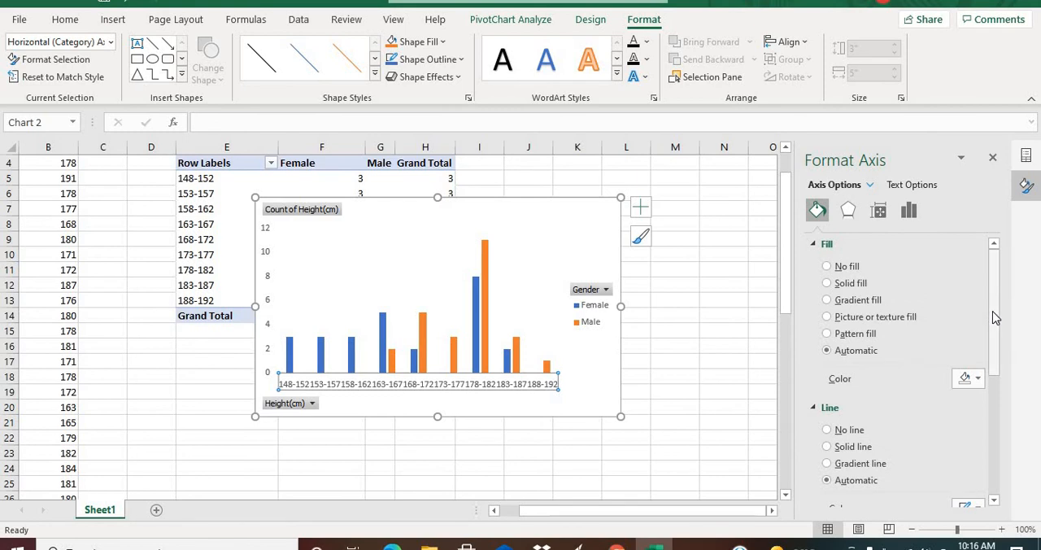
pyautogui.moveTo(988, 322); pyautogui.dragTo(989, 248)
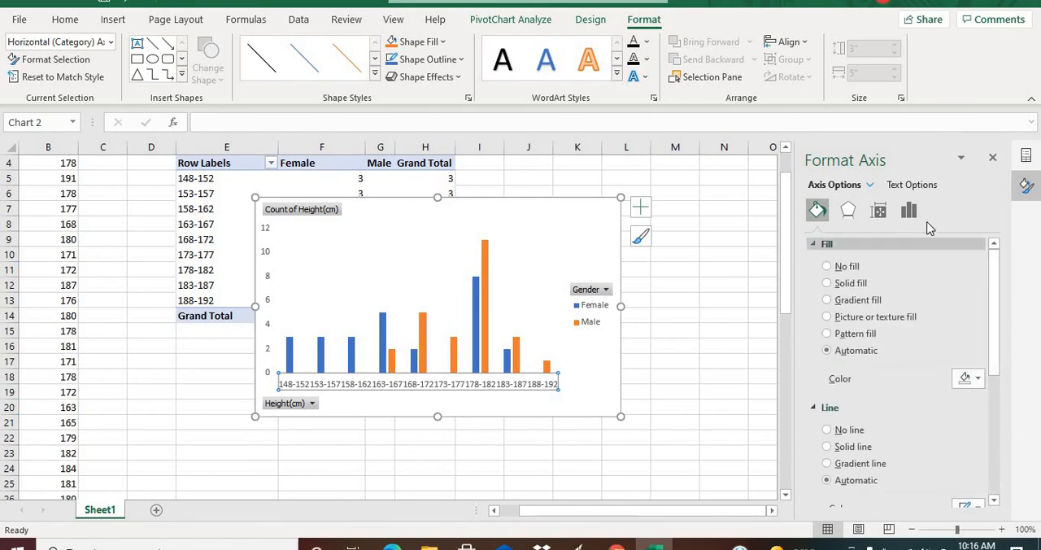
pyautogui.click(912, 217)
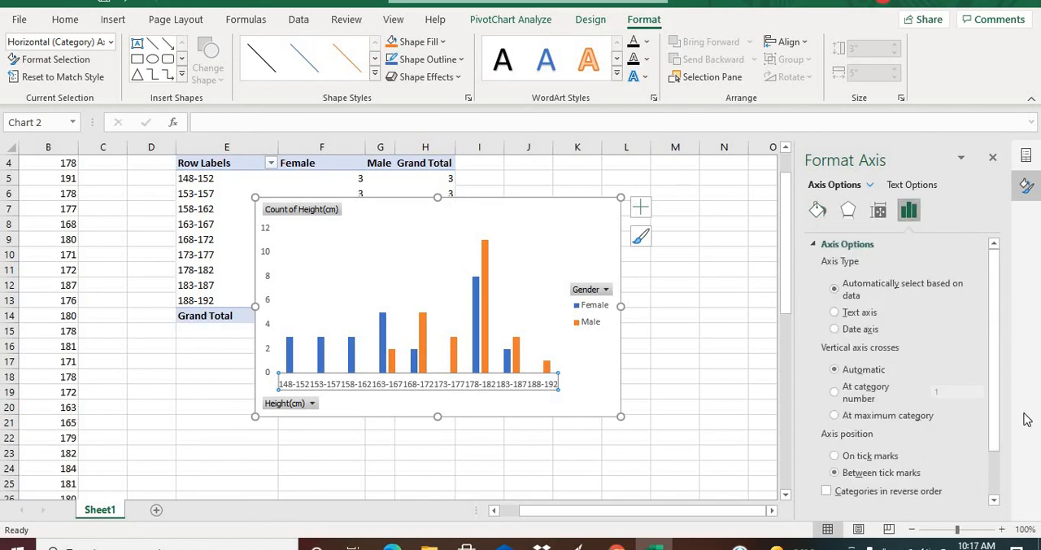
pyautogui.moveTo(985, 396); pyautogui.dragTo(985, 436)
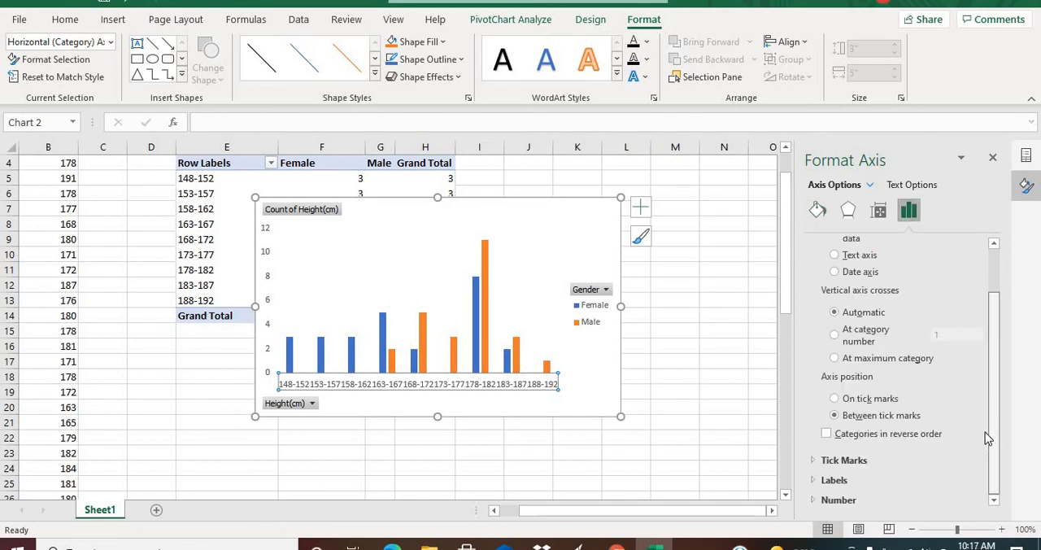
pyautogui.moveTo(993, 303); pyautogui.dragTo(991, 254)
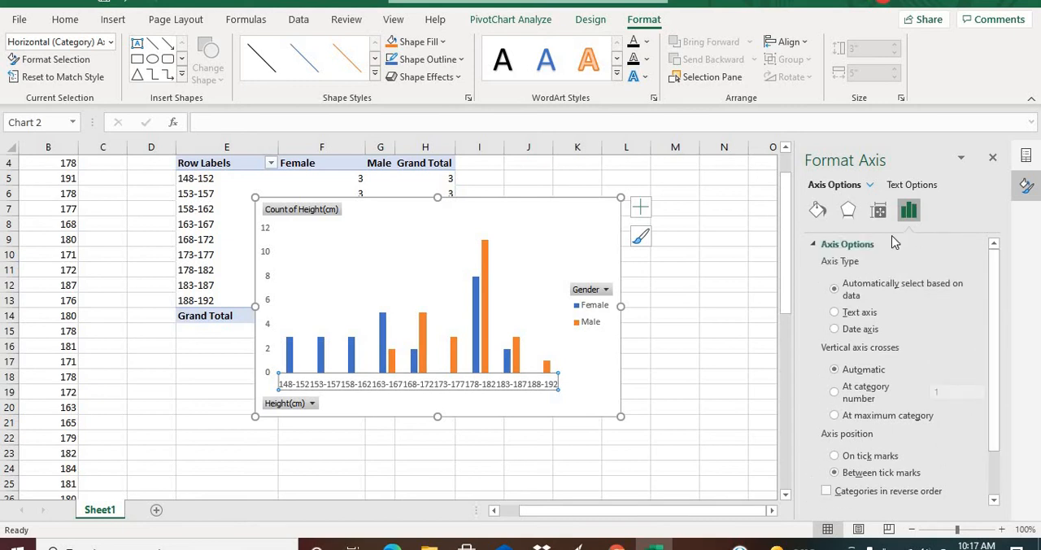
pyautogui.click(850, 210)
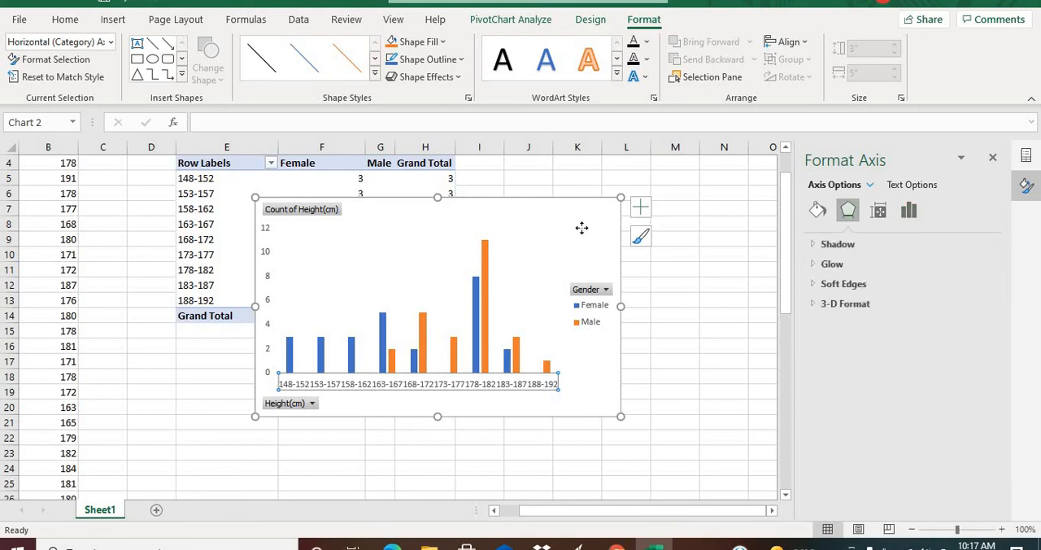
# Set the Male series' overlap to 100% and its gap width to 0% so the columns overlap without gaps.
pyautogui.click(454, 271)
pyautogui.click(483, 314)
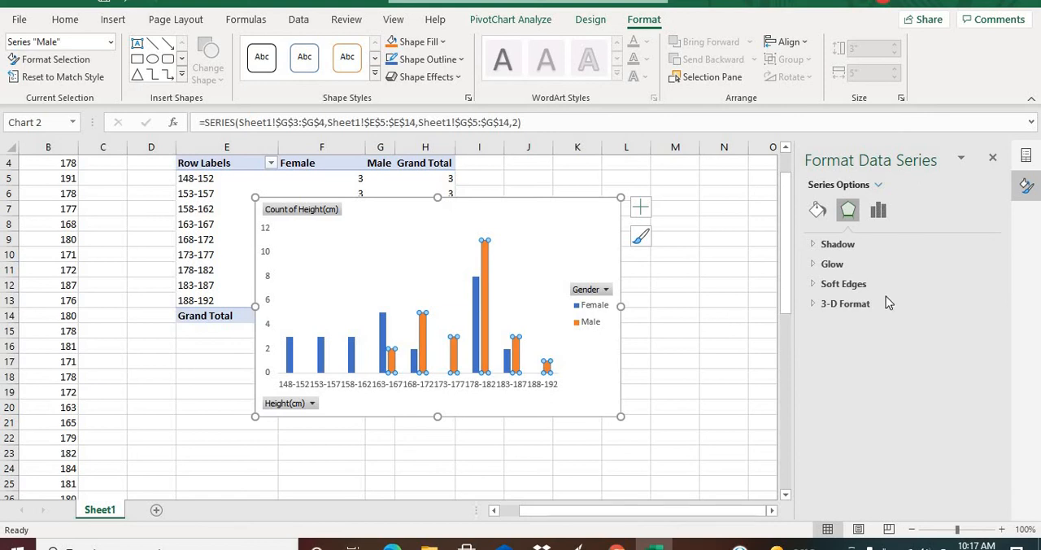
pyautogui.click(877, 210)
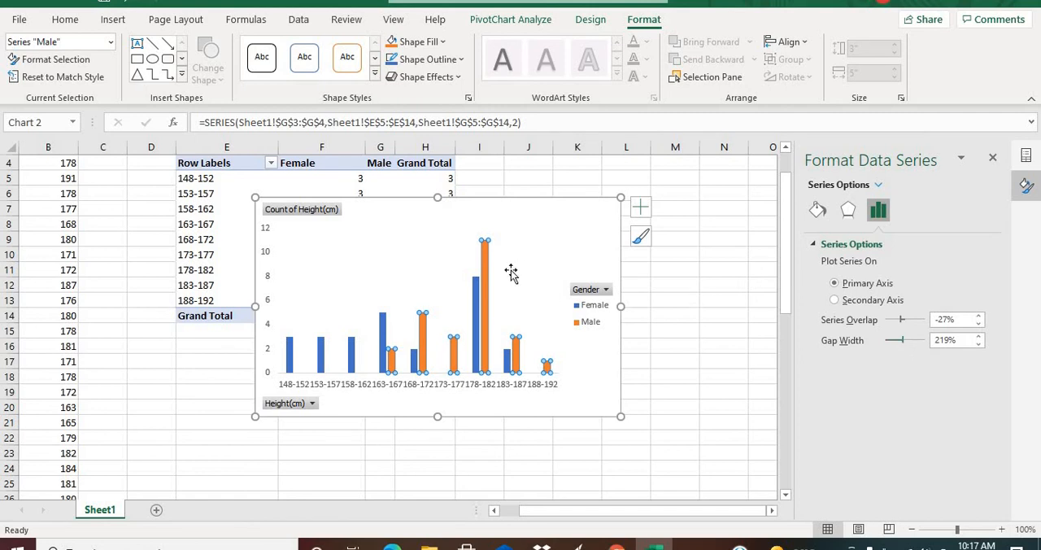
pyautogui.click(398, 261)
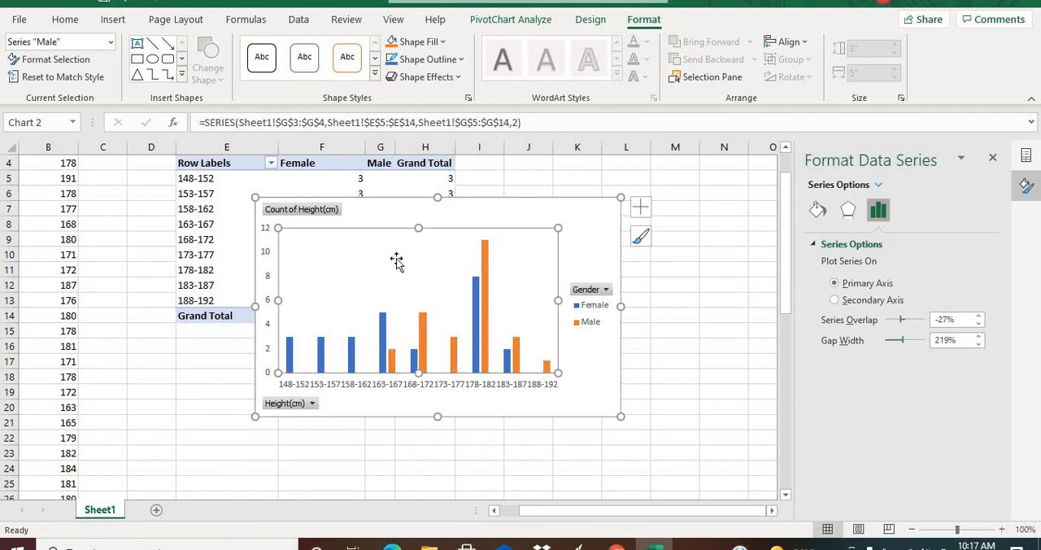
pyautogui.click(483, 296)
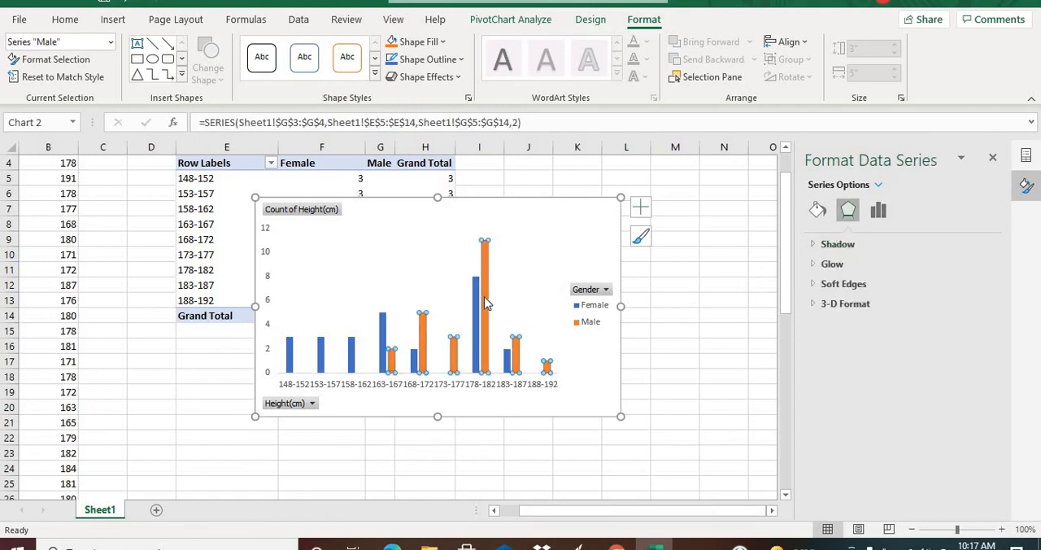
pyautogui.click(878, 210)
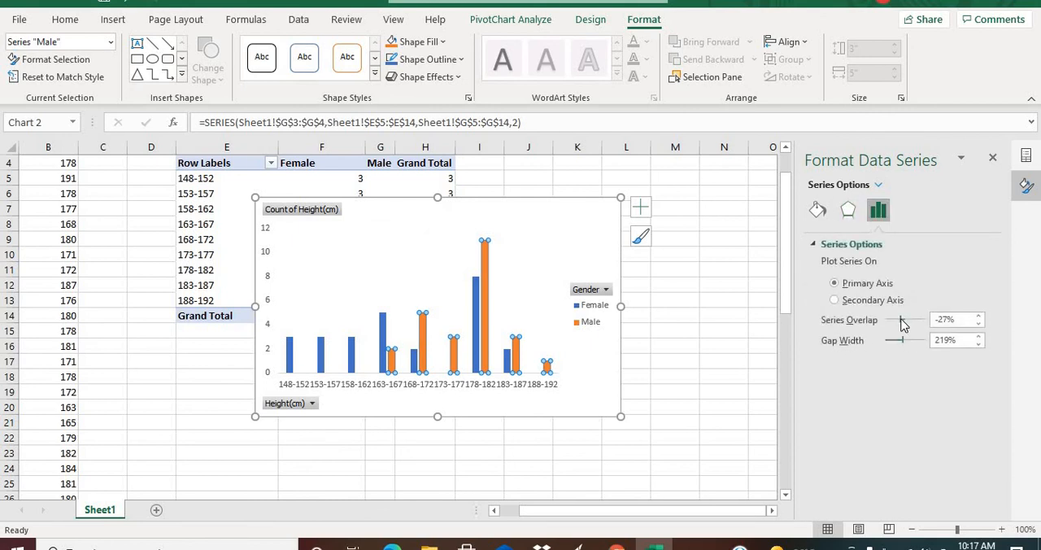
pyautogui.write('100')
pyautogui.press('Return')
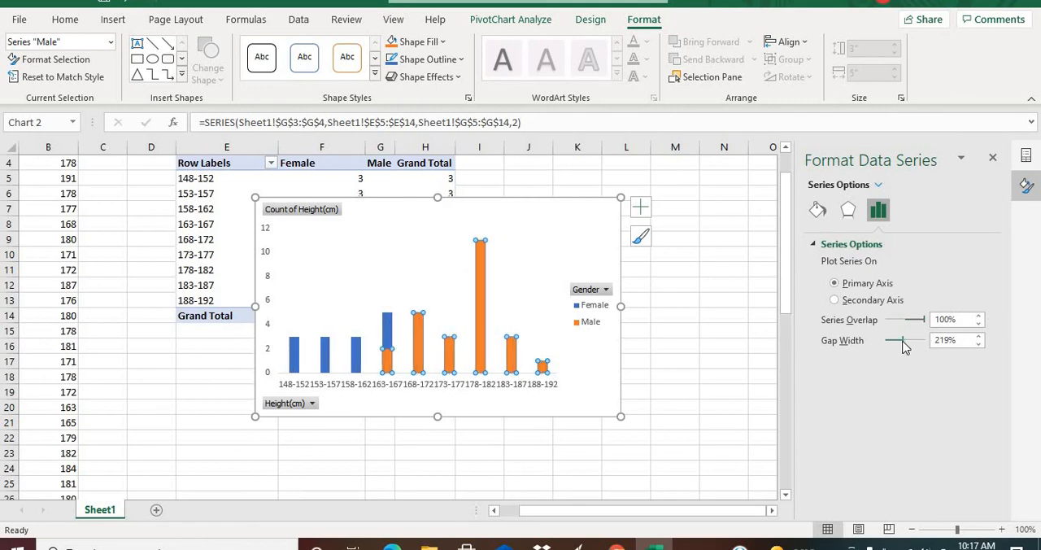
pyautogui.moveTo(905, 340); pyautogui.dragTo(918, 341)
pyautogui.moveTo(925, 346); pyautogui.dragTo(879, 343)
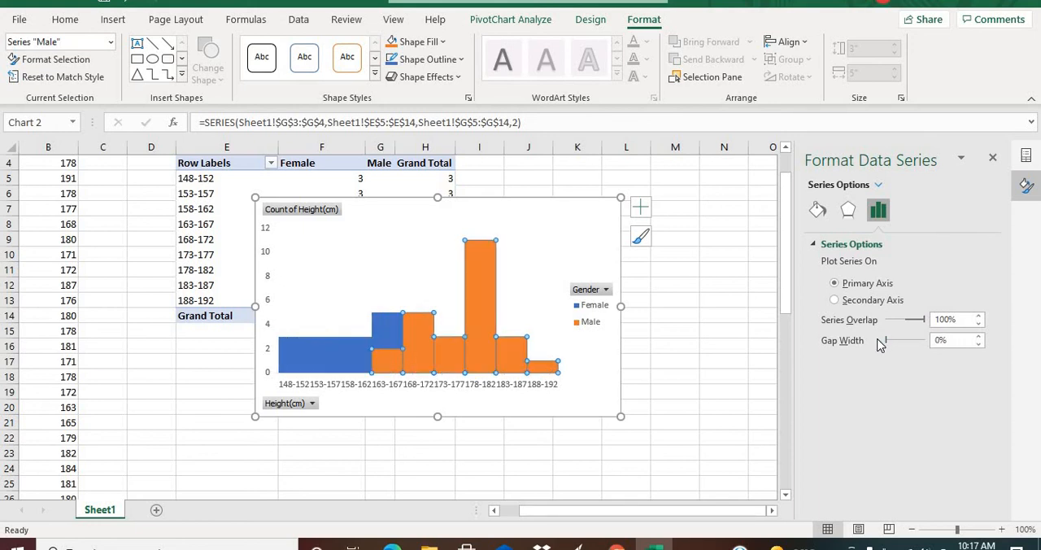
pyautogui.click(516, 291)
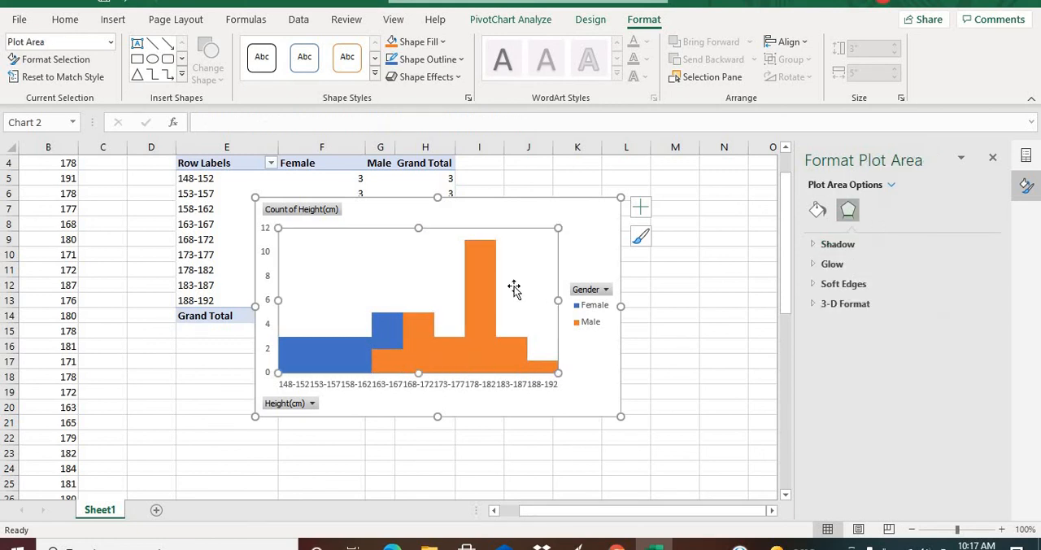
# Give the entire Male series a solid fill with 46% transparency.
pyautogui.click(490, 329)
pyautogui.click(483, 318)
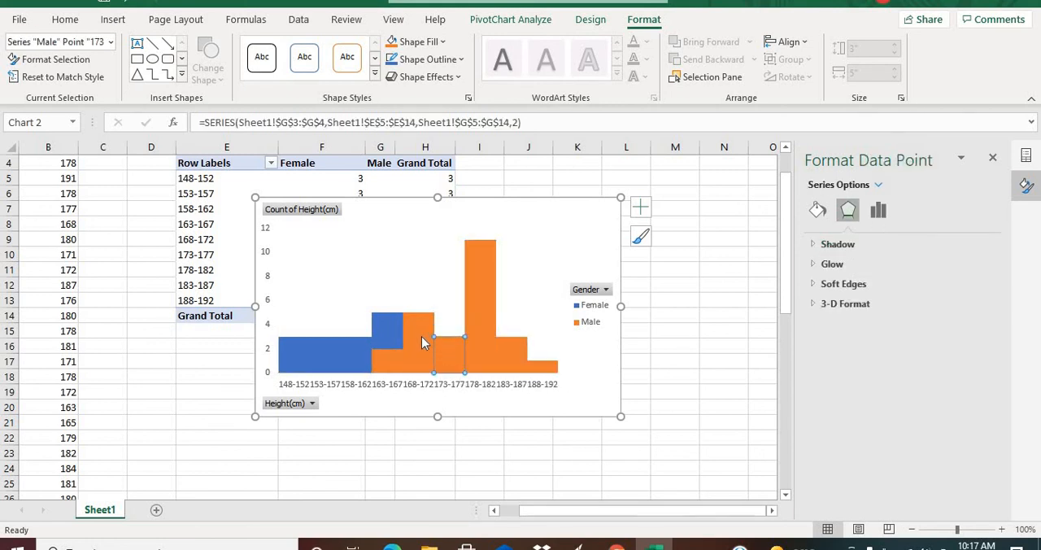
pyautogui.click(421, 334)
pyautogui.click(484, 296)
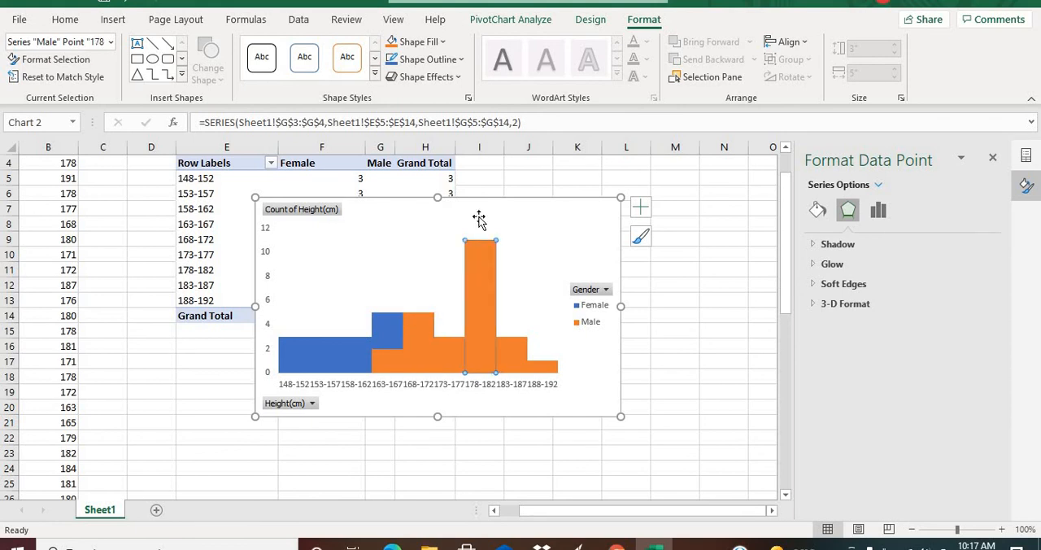
pyautogui.click(530, 216)
pyautogui.click(423, 335)
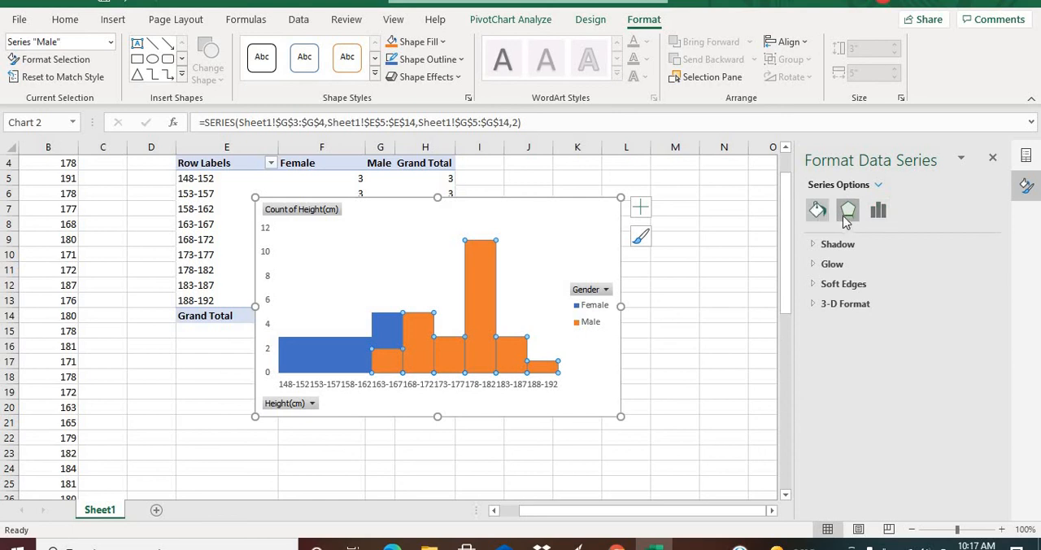
pyautogui.click(818, 210)
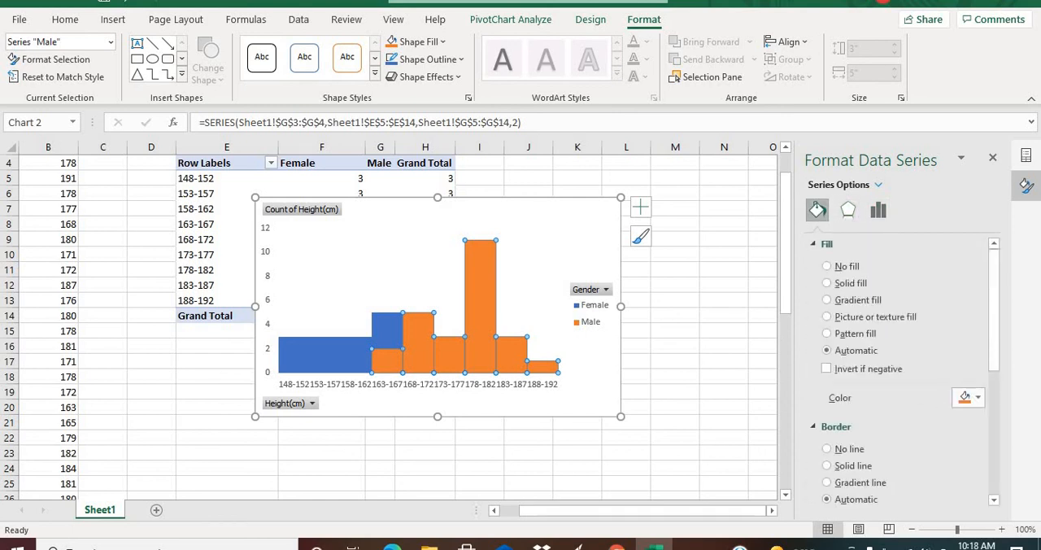
pyautogui.moveTo(995, 294)
pyautogui.mouseDown()
pyautogui.moveTo(994, 310)
pyautogui.moveTo(995, 297)
pyautogui.mouseUp()
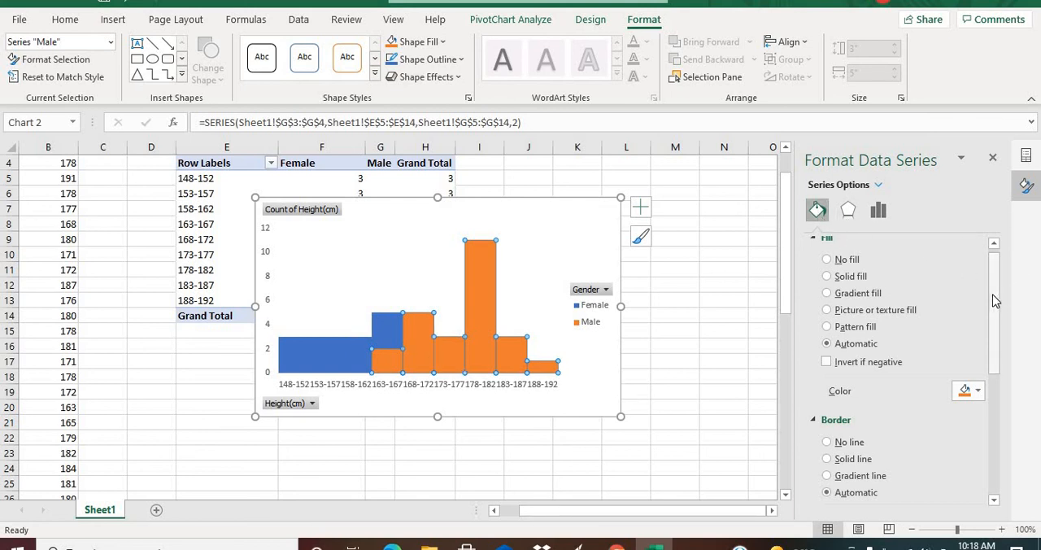
pyautogui.moveTo(994, 301); pyautogui.dragTo(1002, 278)
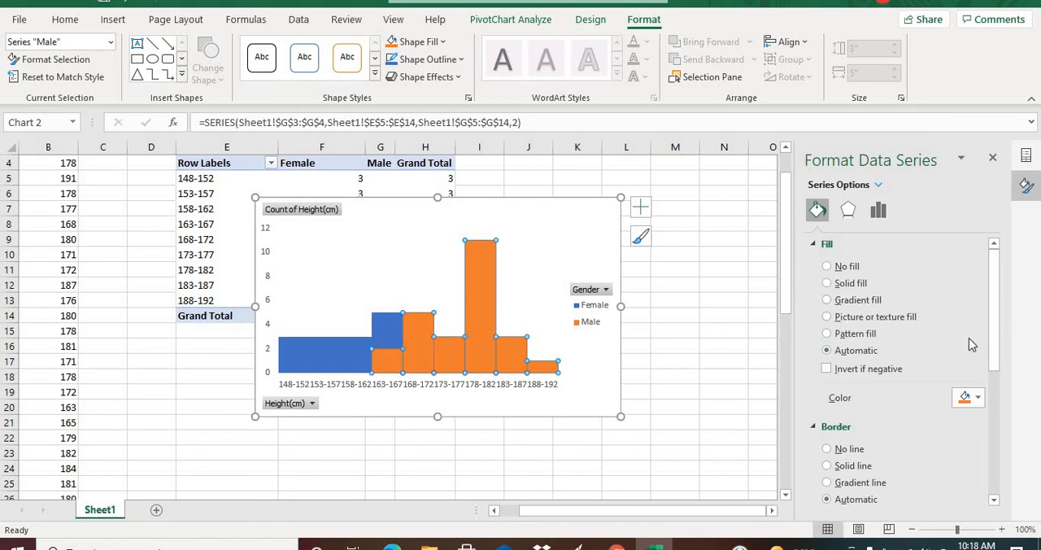
pyautogui.moveTo(992, 342); pyautogui.dragTo(982, 311)
pyautogui.click(827, 283)
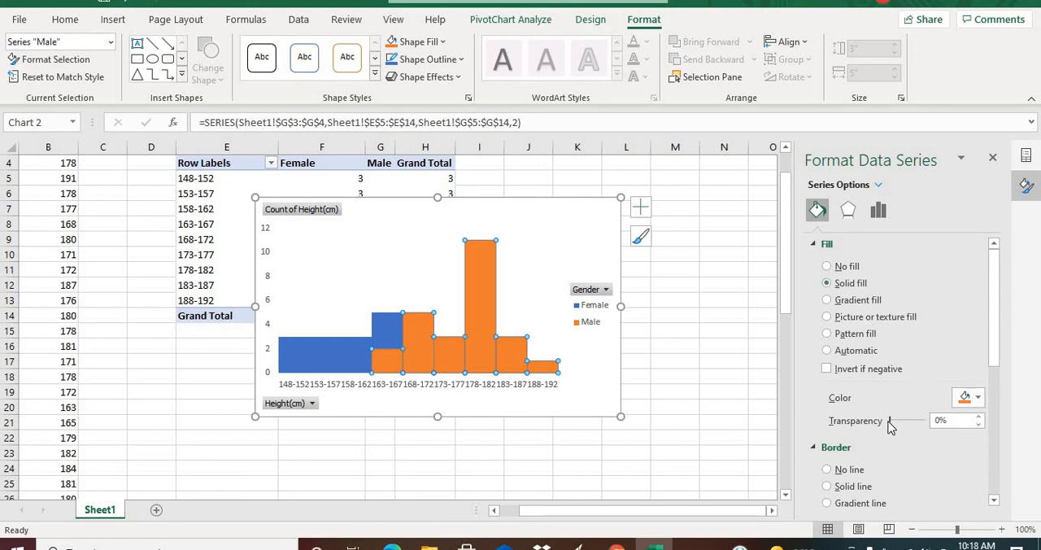
pyautogui.moveTo(890, 425); pyautogui.dragTo(905, 427)
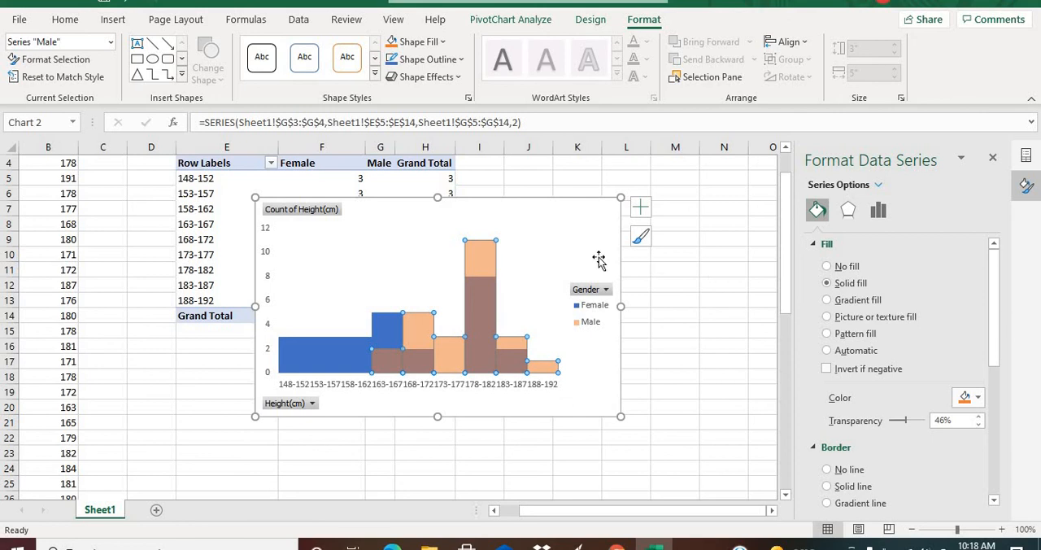
pyautogui.click(554, 260)
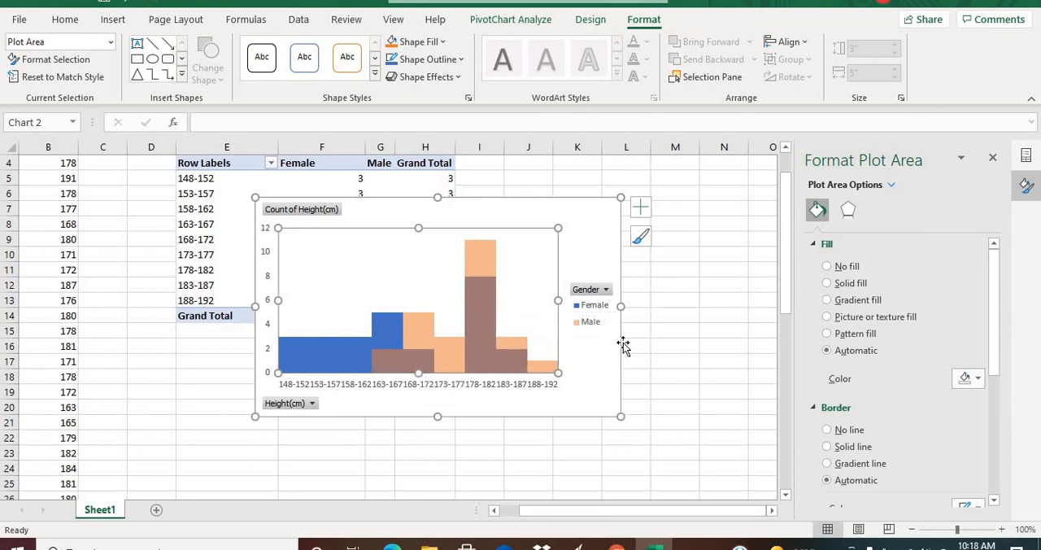
pyautogui.moveTo(788, 301); pyautogui.dragTo(767, 282)
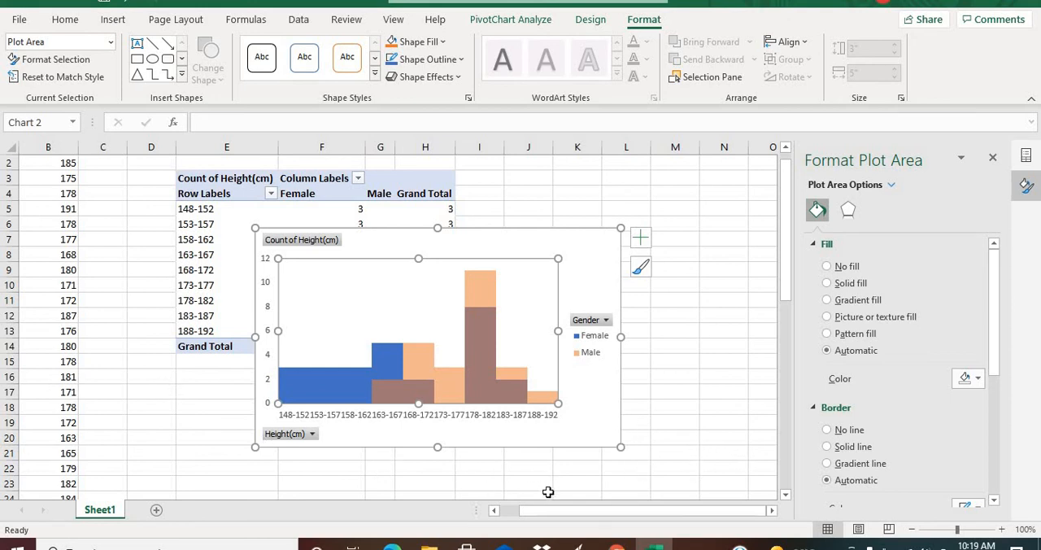
pyautogui.moveTo(548, 516); pyautogui.dragTo(506, 519)
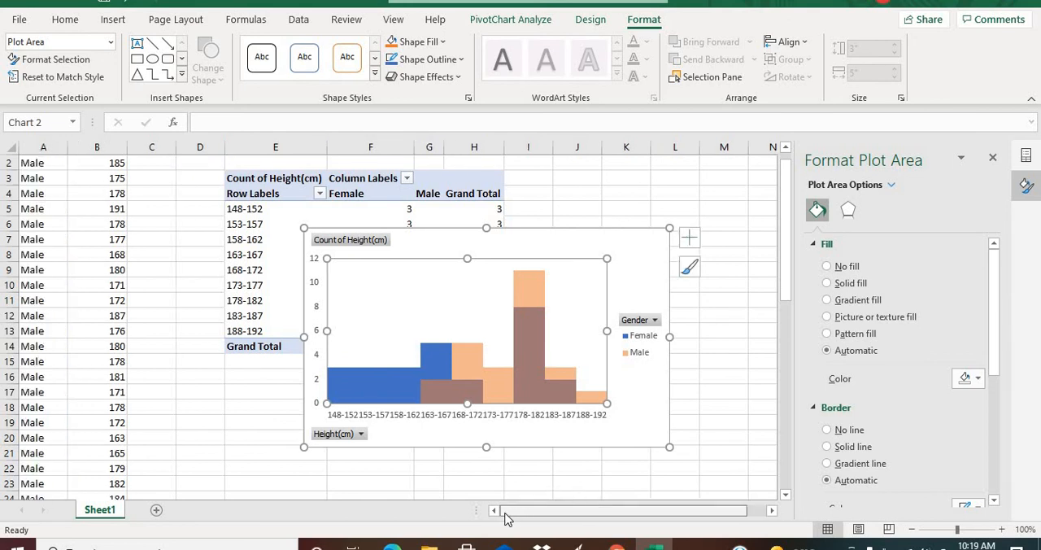